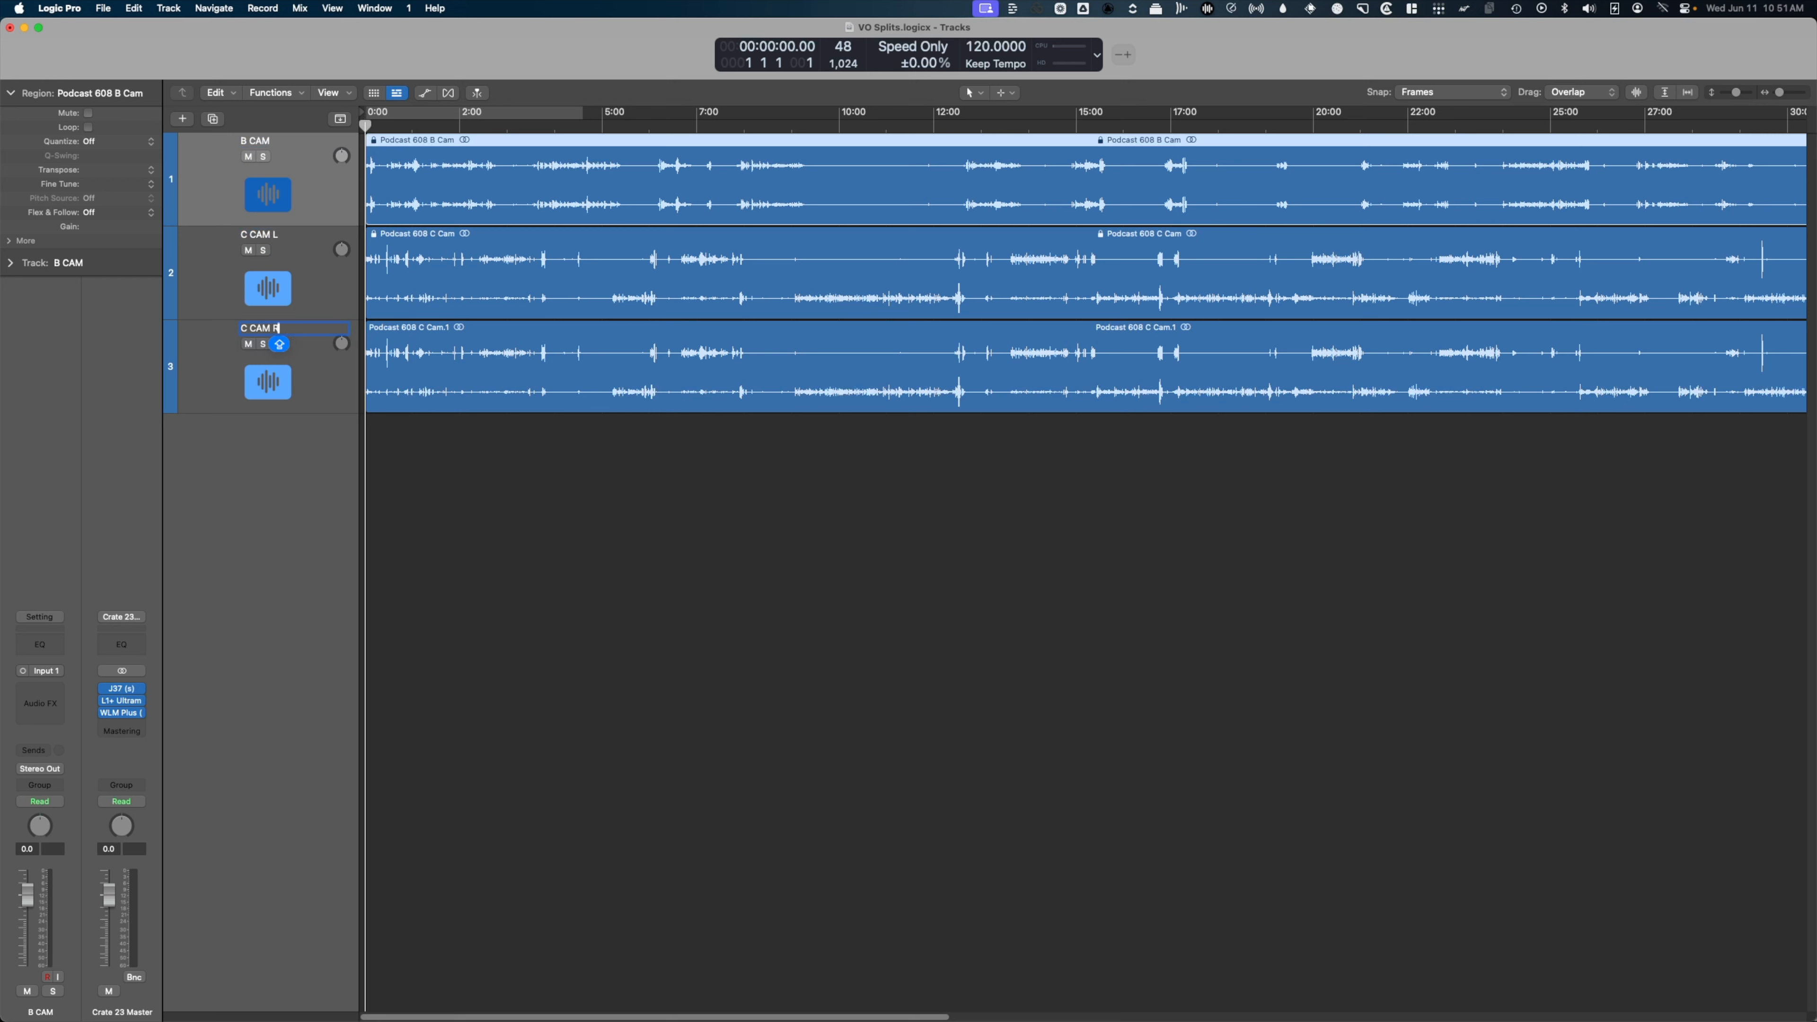
Rename the third track to C CAM R.
{"action": "key", "text": "Return"}
{"action": "left_click", "coordinate": [492, 460]}
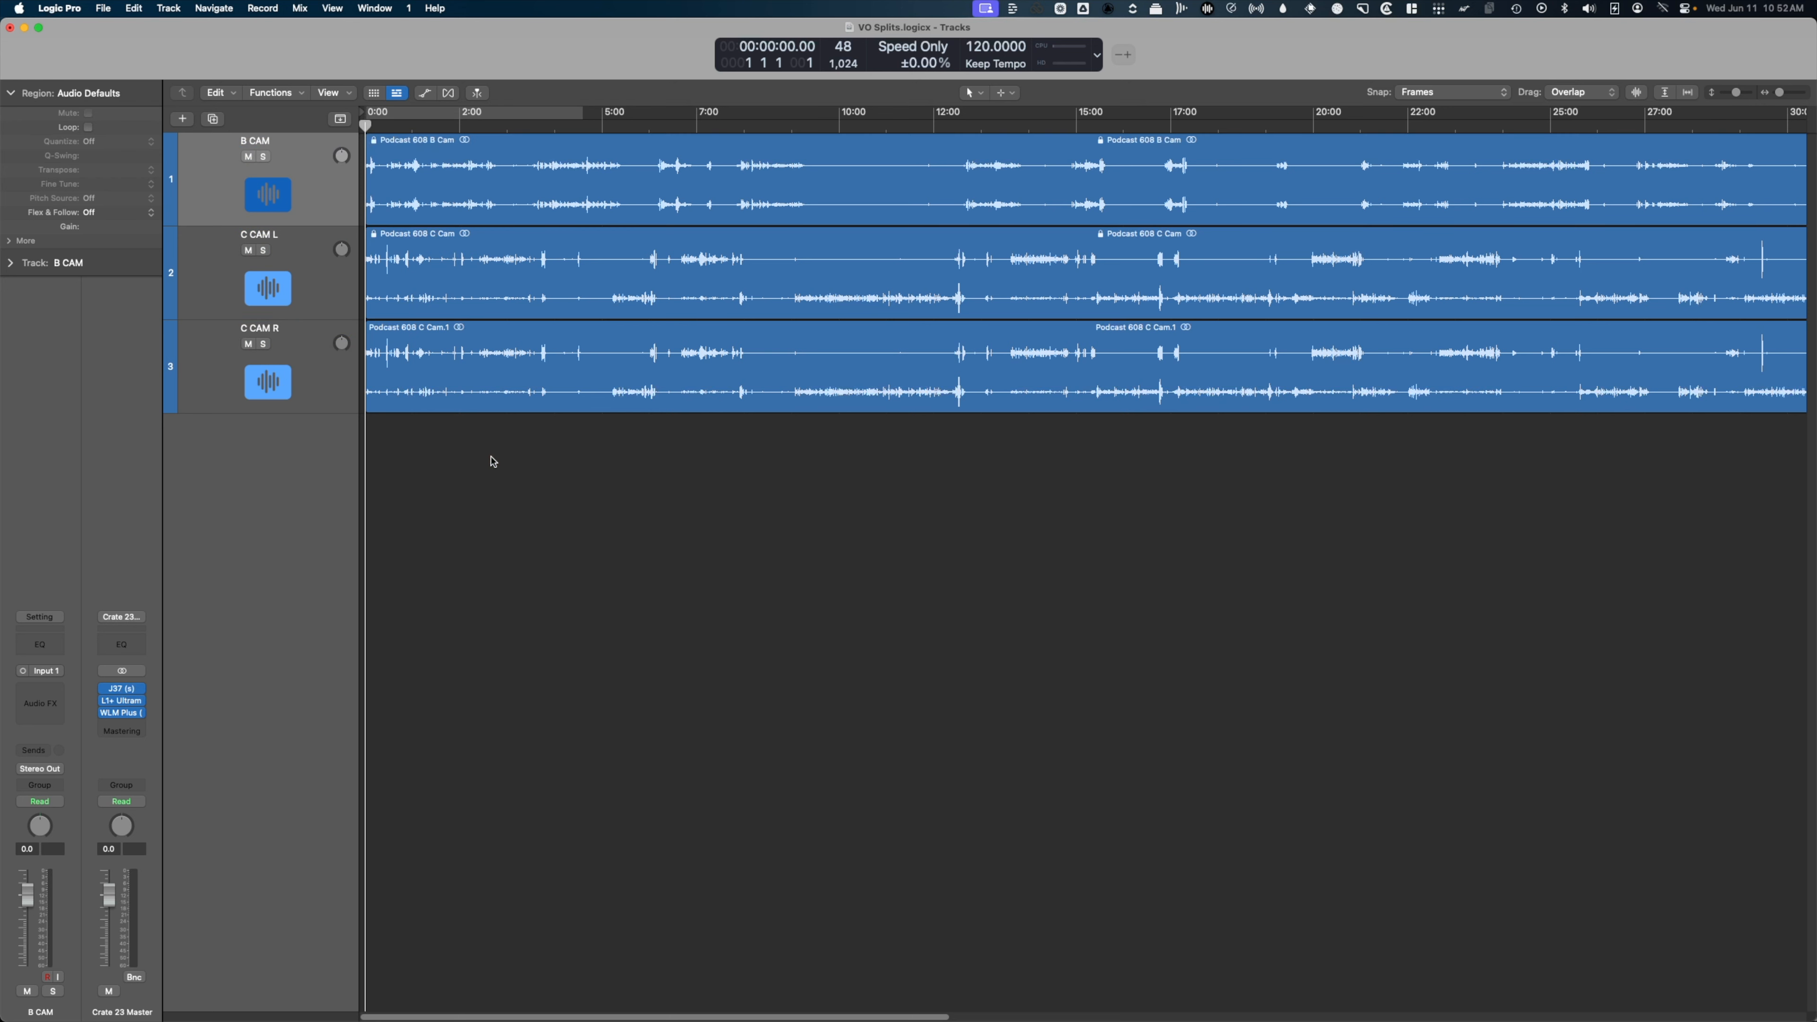
{"action": "left_click", "coordinate": [493, 460]}
{"action": "left_click", "coordinate": [126, 413]}
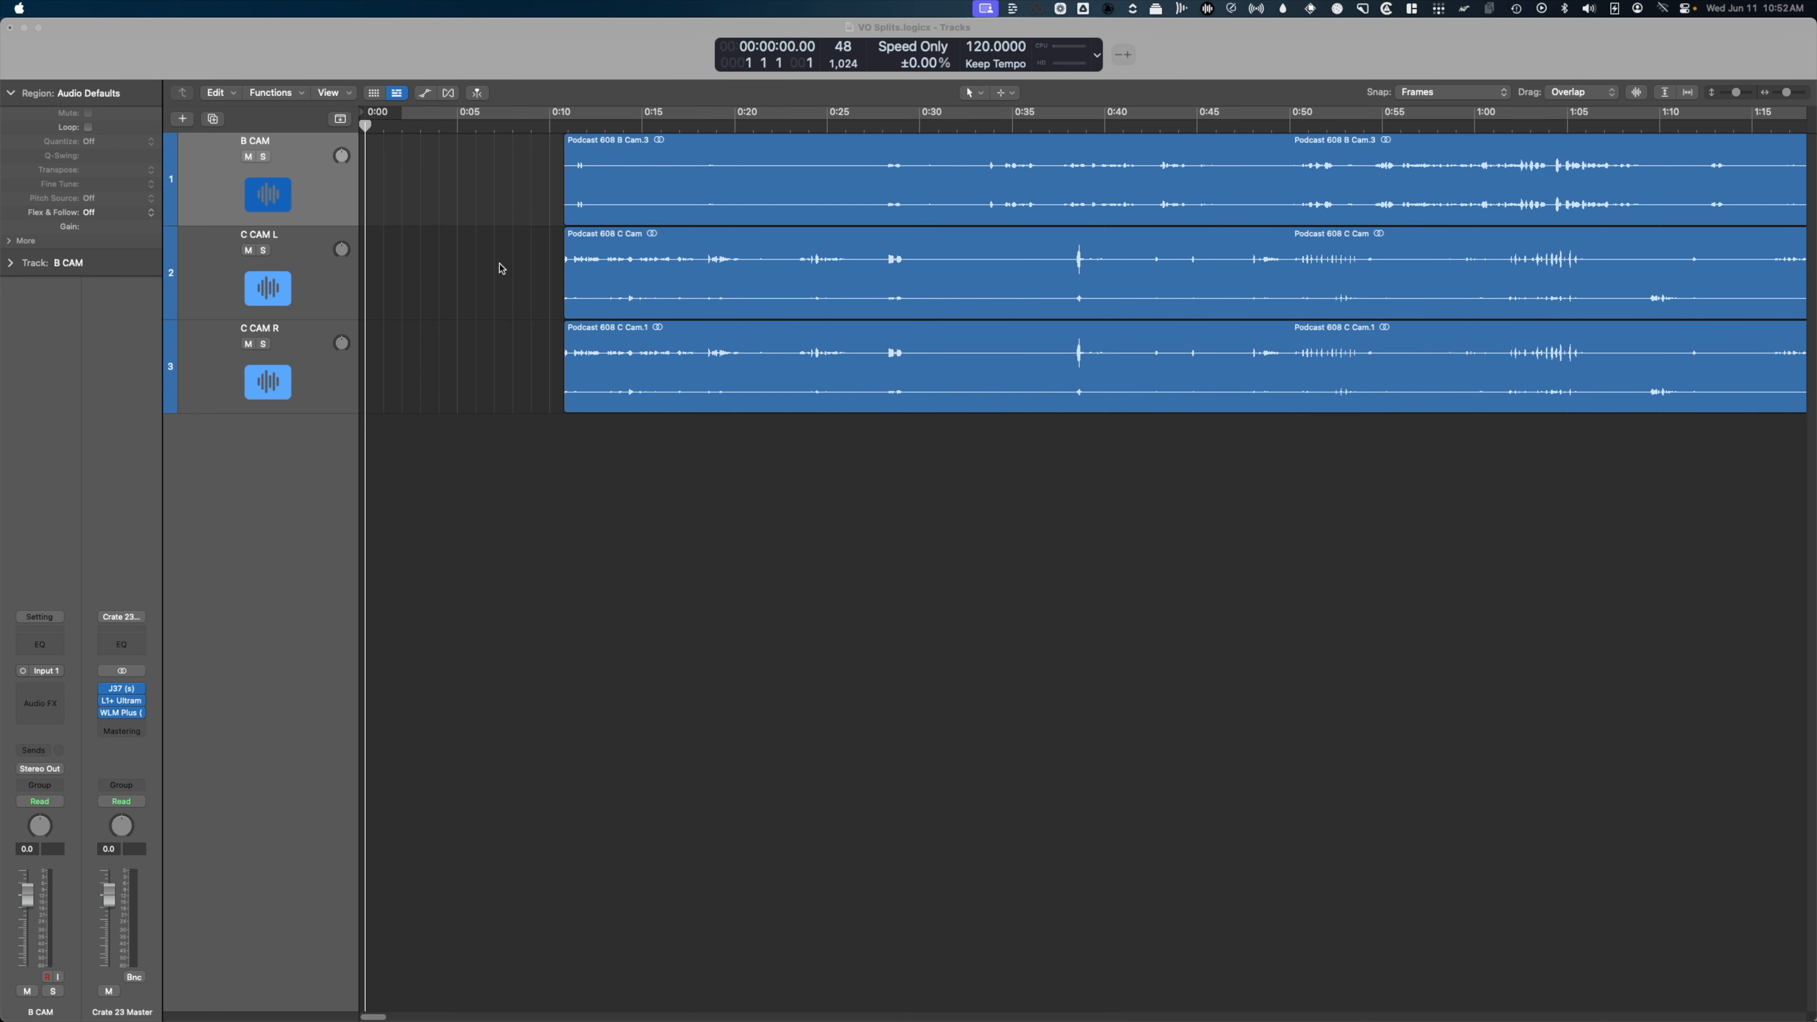
Zoom in and inspect the empty stretch of timeline before the camera regions begin.
{"action": "left_click", "coordinate": [513, 249]}
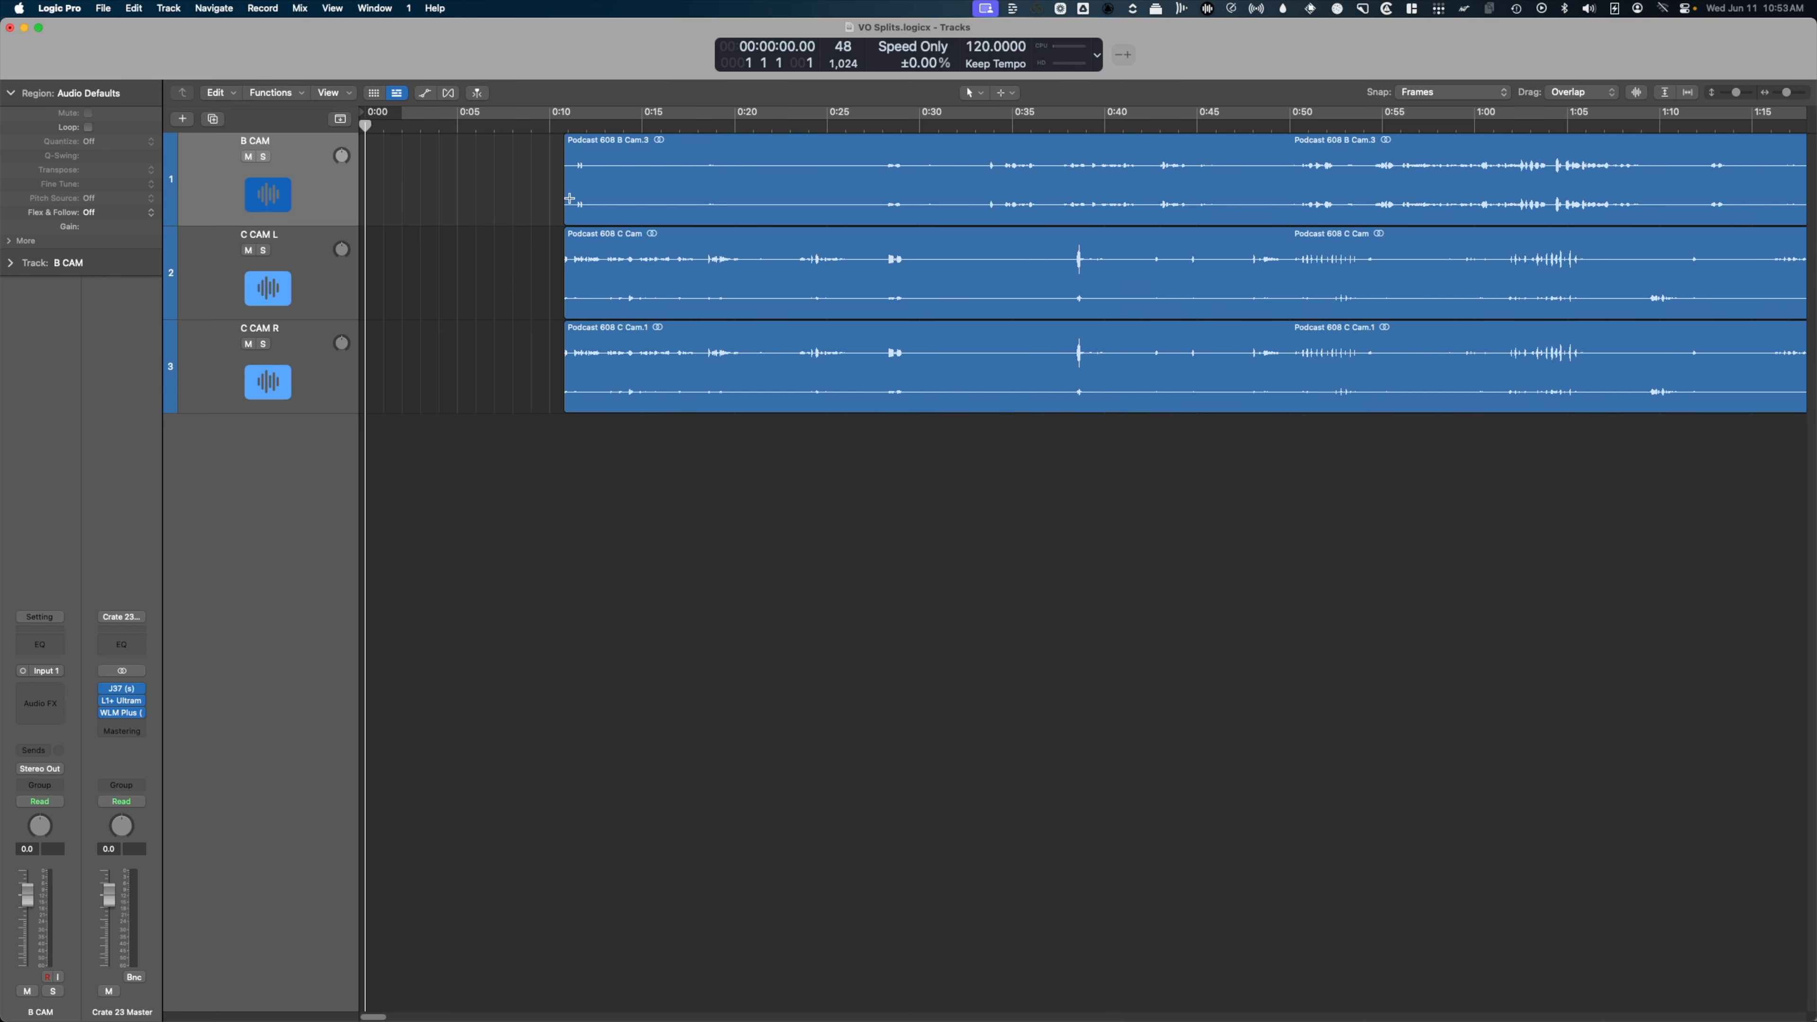
{"action": "key", "text": "z"}
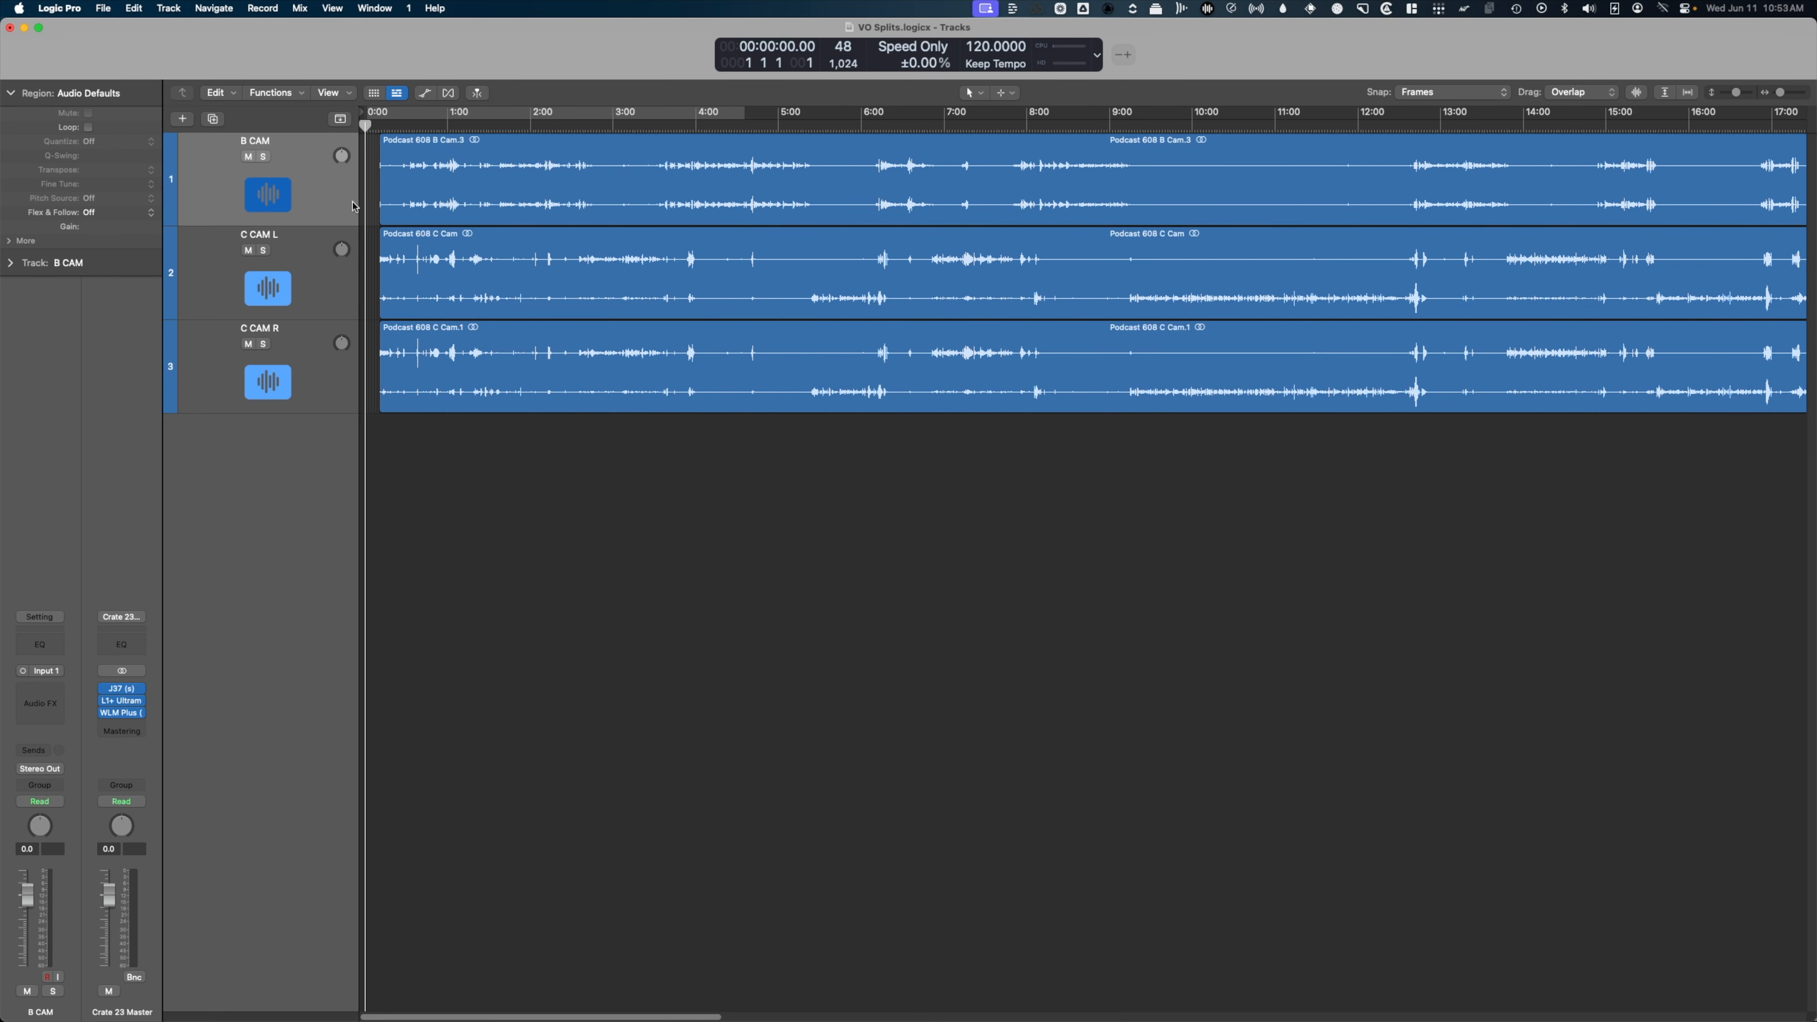
{"action": "key", "text": "z"}
{"action": "left_click", "coordinate": [436, 153]}
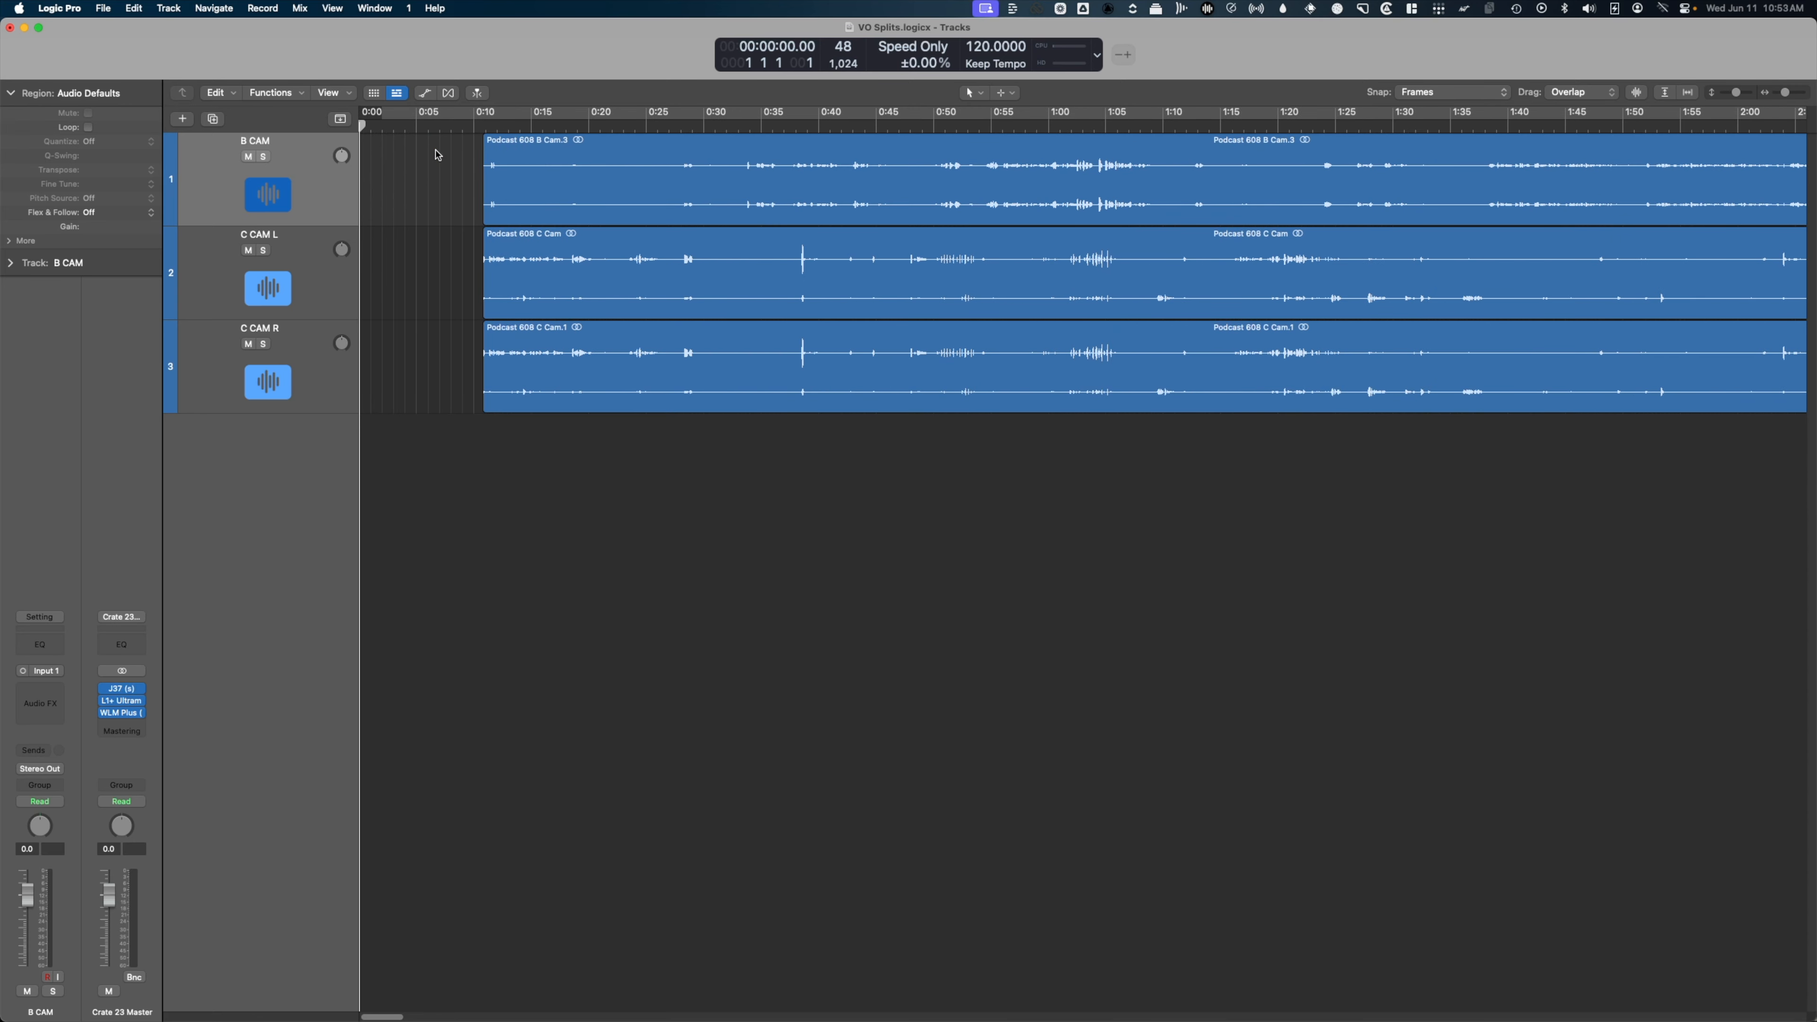
{"action": "left_click", "coordinate": [443, 152]}
{"action": "left_click", "coordinate": [446, 157]}
{"action": "left_click", "coordinate": [427, 136]}
{"action": "left_click", "coordinate": [441, 154]}
{"action": "left_click", "coordinate": [443, 158]}
{"action": "left_click", "coordinate": [443, 158]}
{"action": "left_click", "coordinate": [444, 155]}
{"action": "left_click", "coordinate": [448, 155]}
{"action": "left_click", "coordinate": [439, 169]}
{"action": "left_click", "coordinate": [459, 165]}
{"action": "left_click", "coordinate": [472, 161]}
Switch to Finder and open Podcast 608 B Cam.MP4 with MediaInfo.
{"action": "key", "text": "super+Tab"}
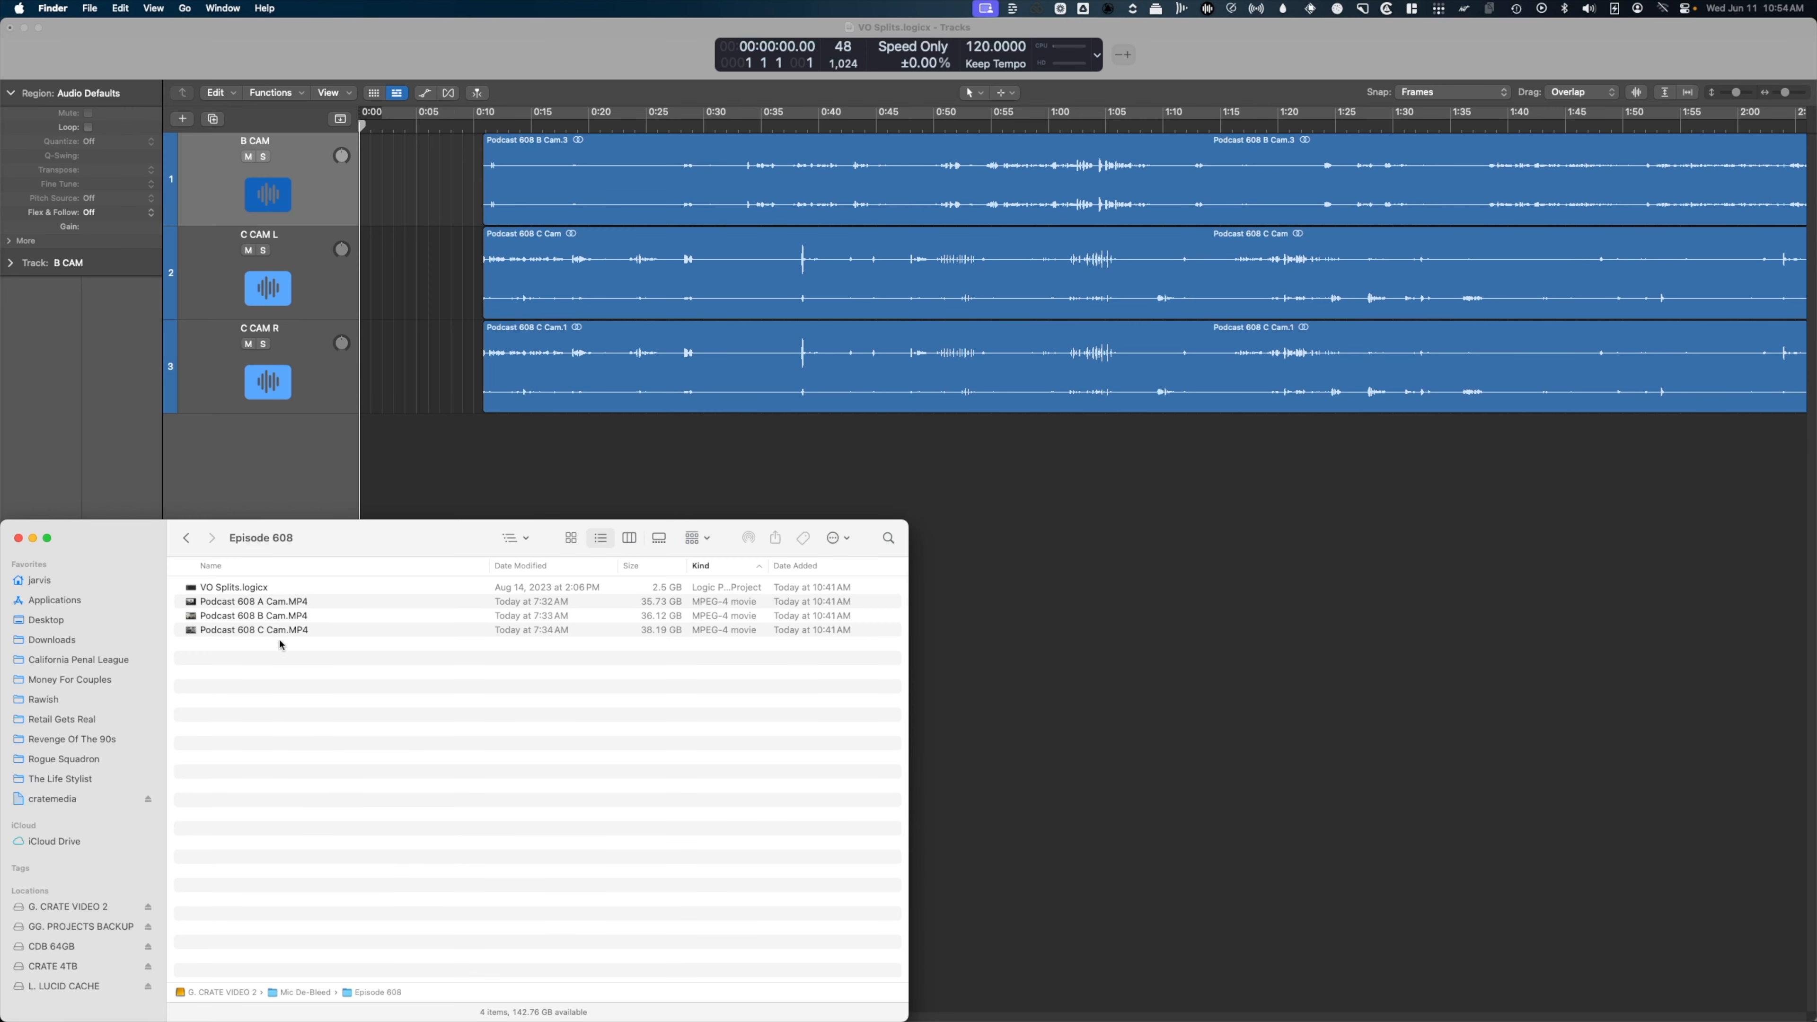
{"action": "right_click", "coordinate": [277, 621]}
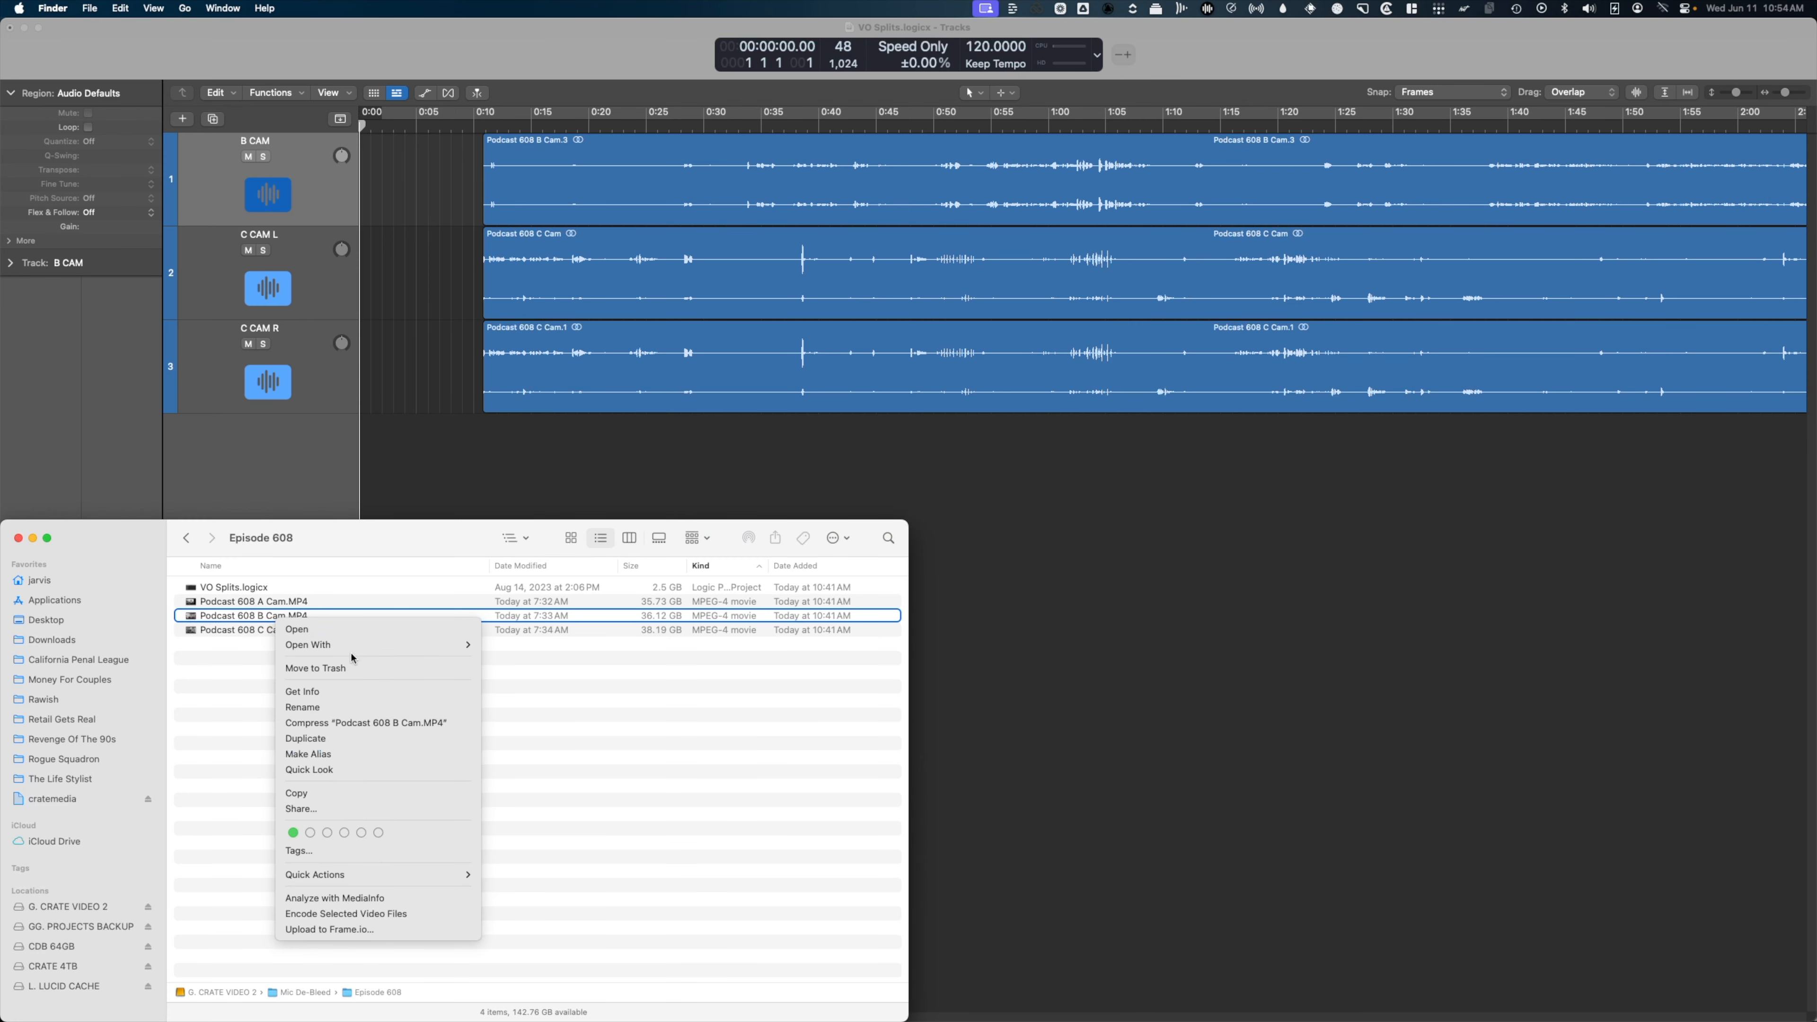
{"action": "mouse_move", "coordinate": [351, 648]}
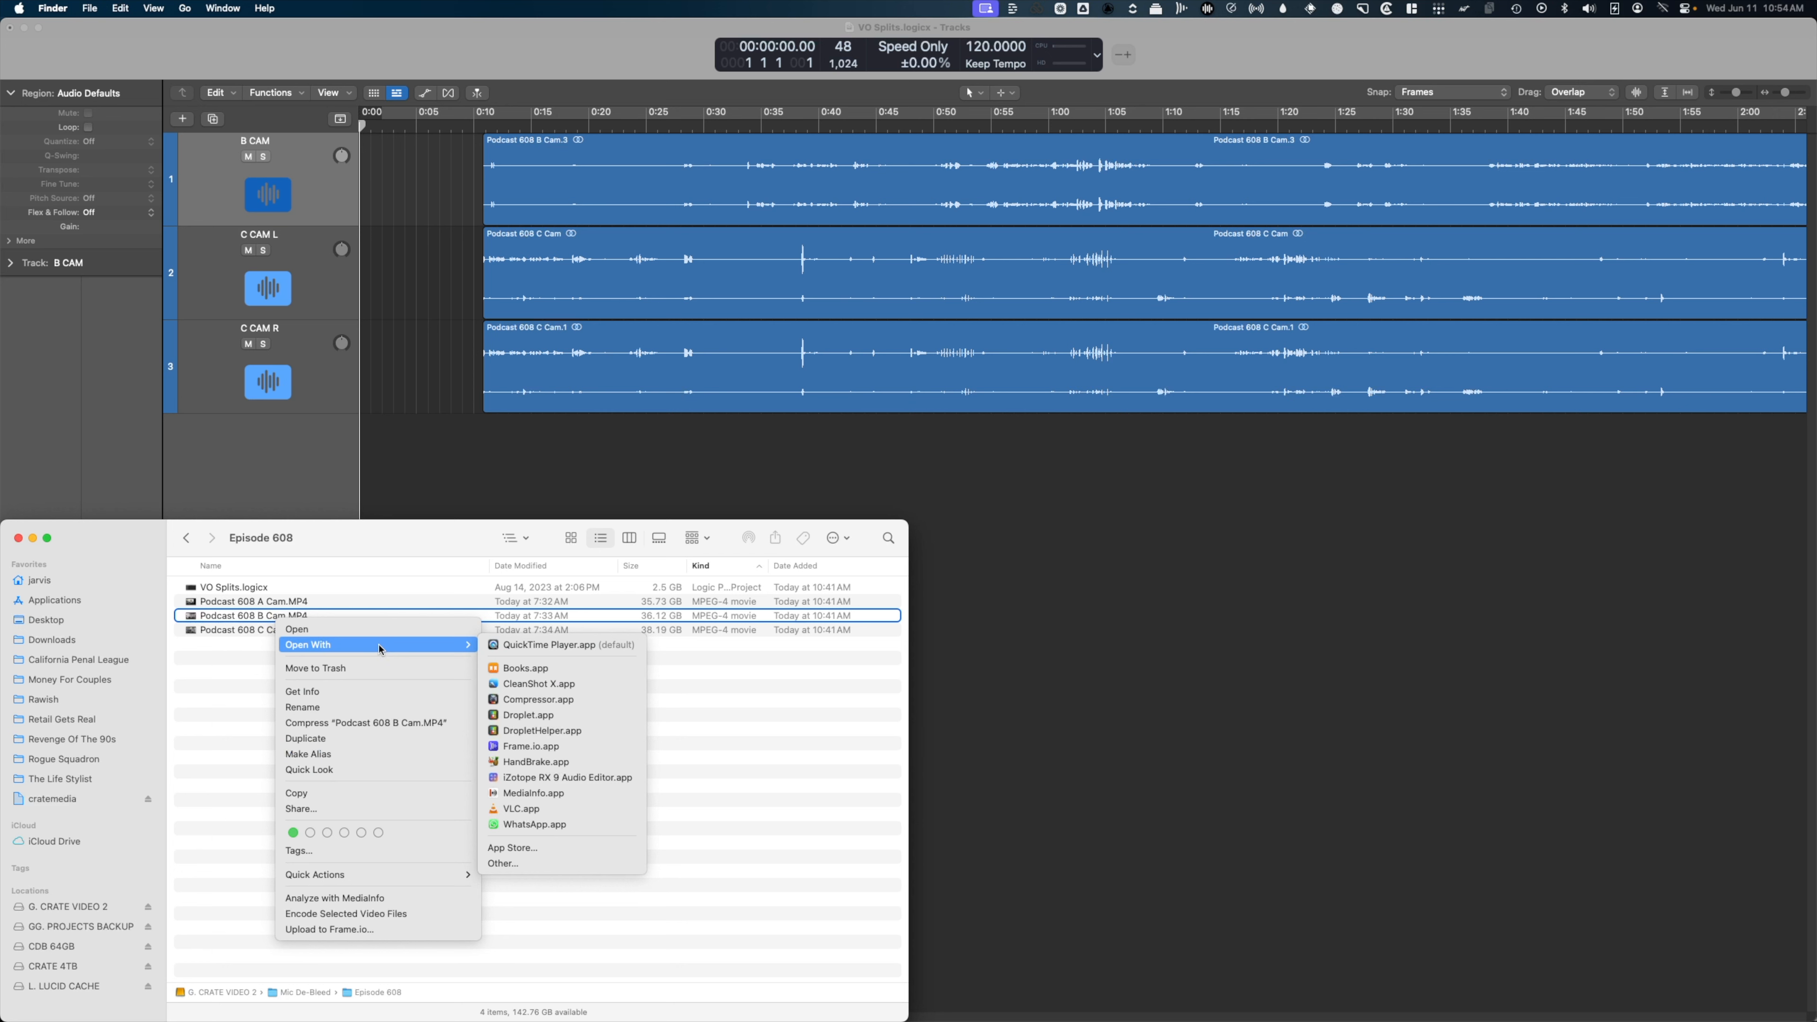
{"action": "left_click", "coordinate": [270, 619]}
{"action": "left_click", "coordinate": [270, 619]}
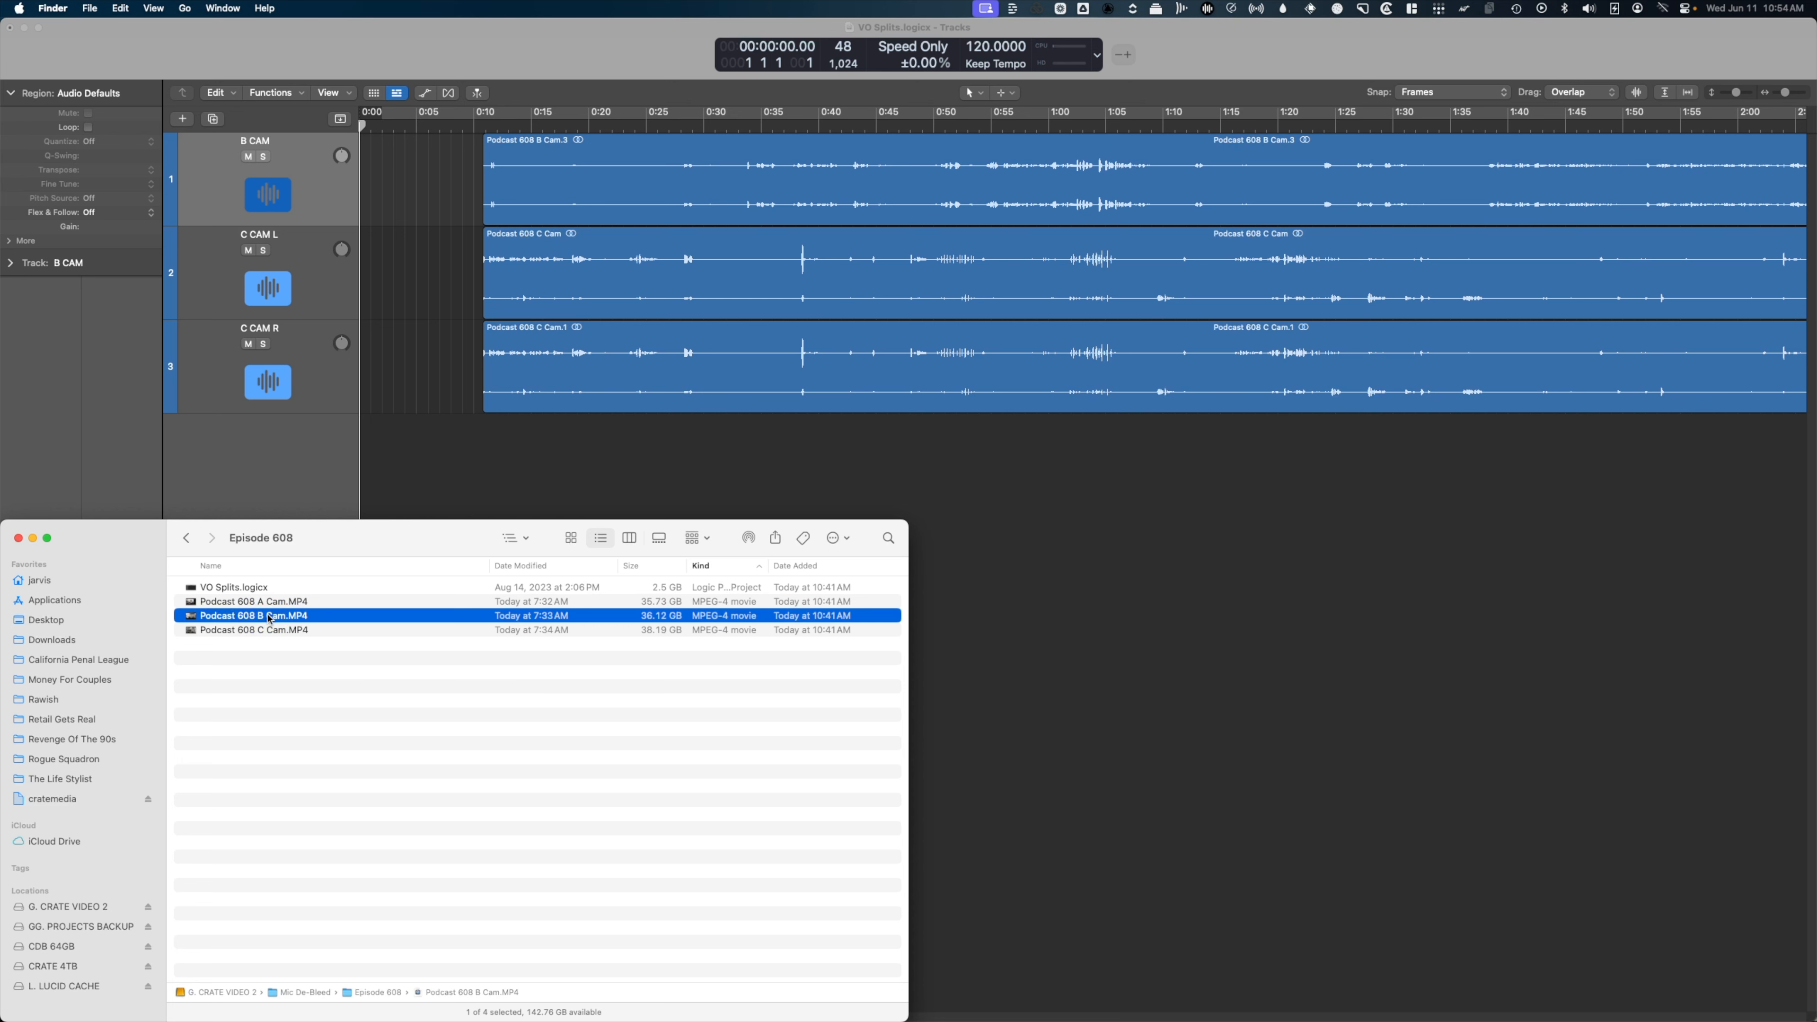
{"action": "right_click", "coordinate": [270, 619]}
{"action": "mouse_move", "coordinate": [379, 638]}
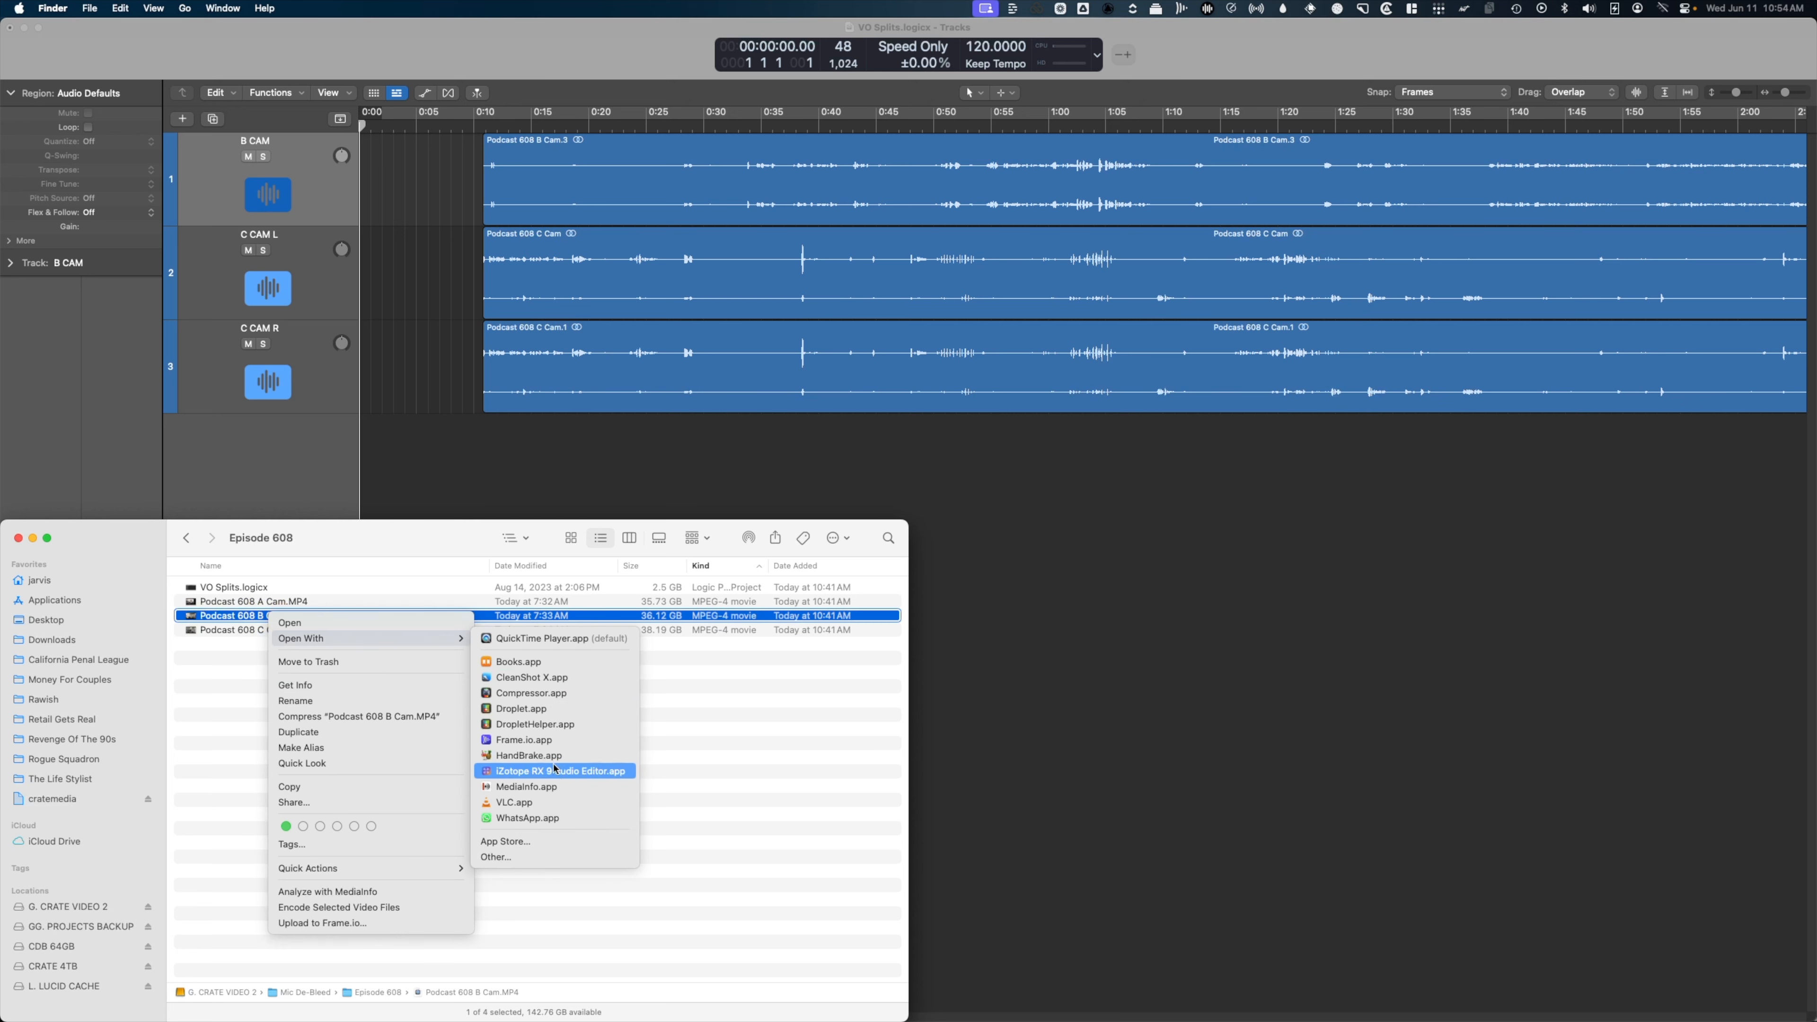
{"action": "left_click", "coordinate": [540, 786]}
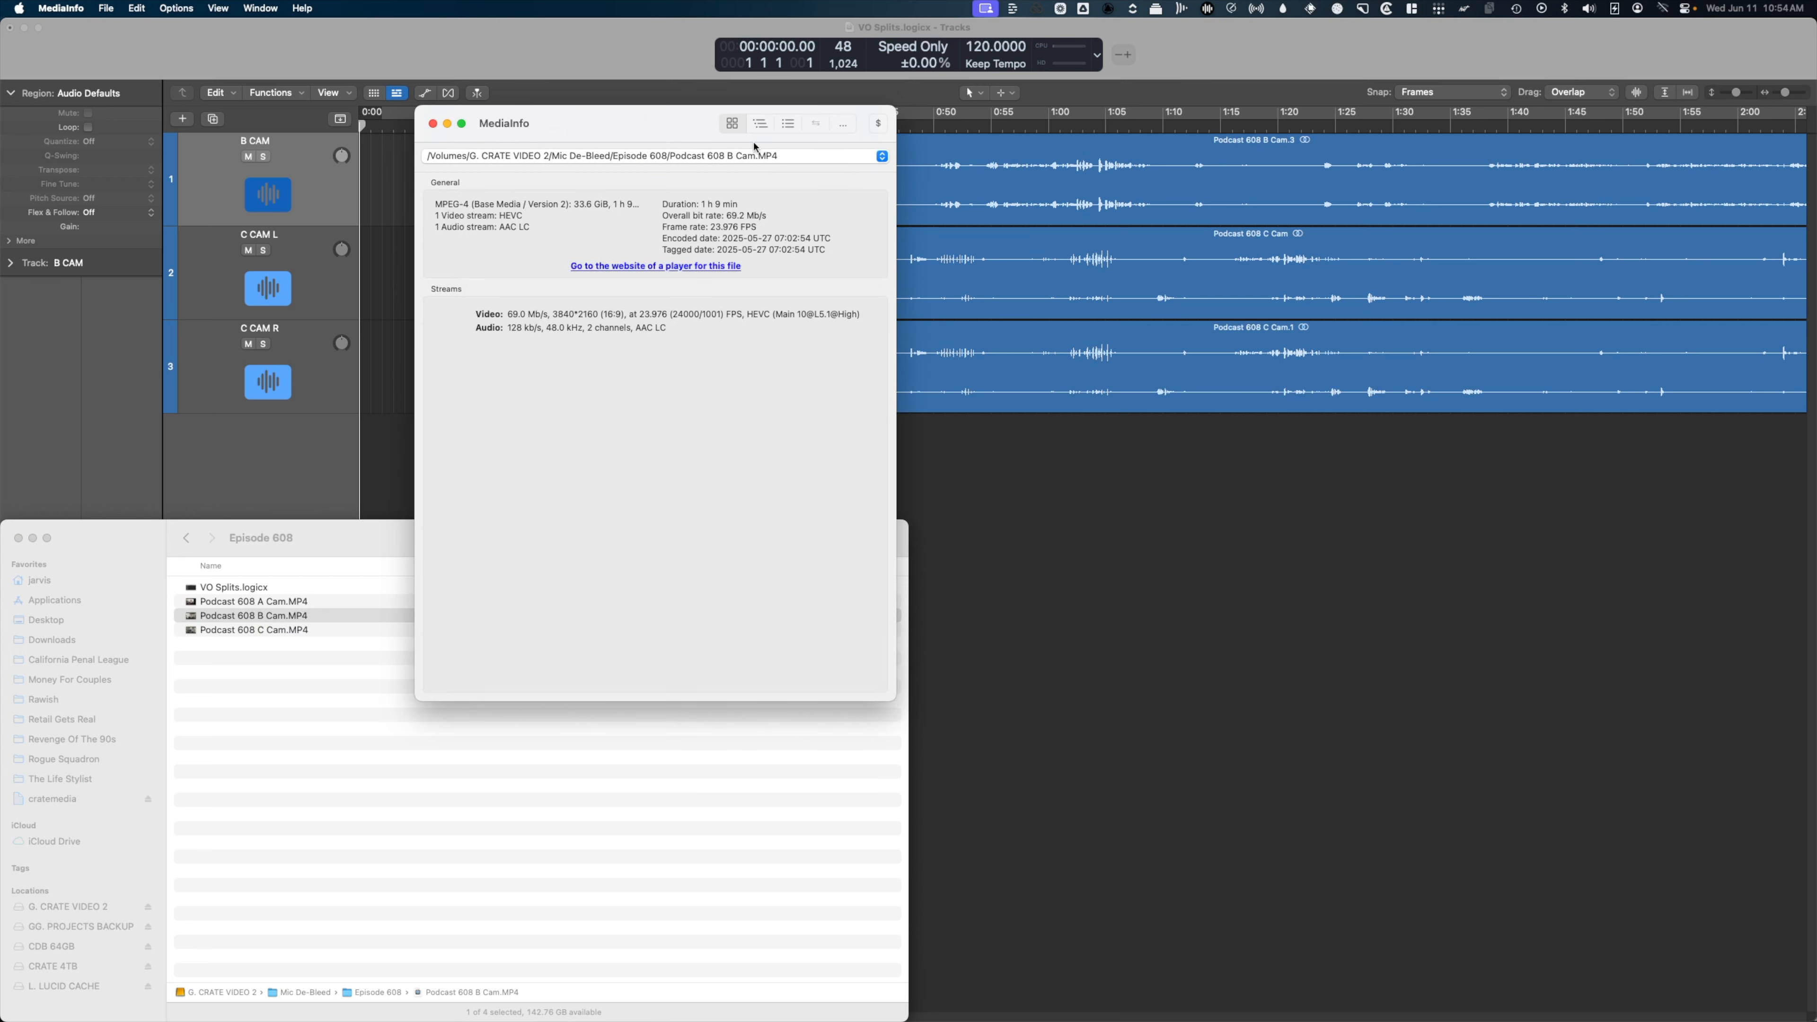
Switch MediaInfo to the detailed tree view, examine the video frame rate and audio sampling rate, then close it.
{"action": "left_click", "coordinate": [760, 125]}
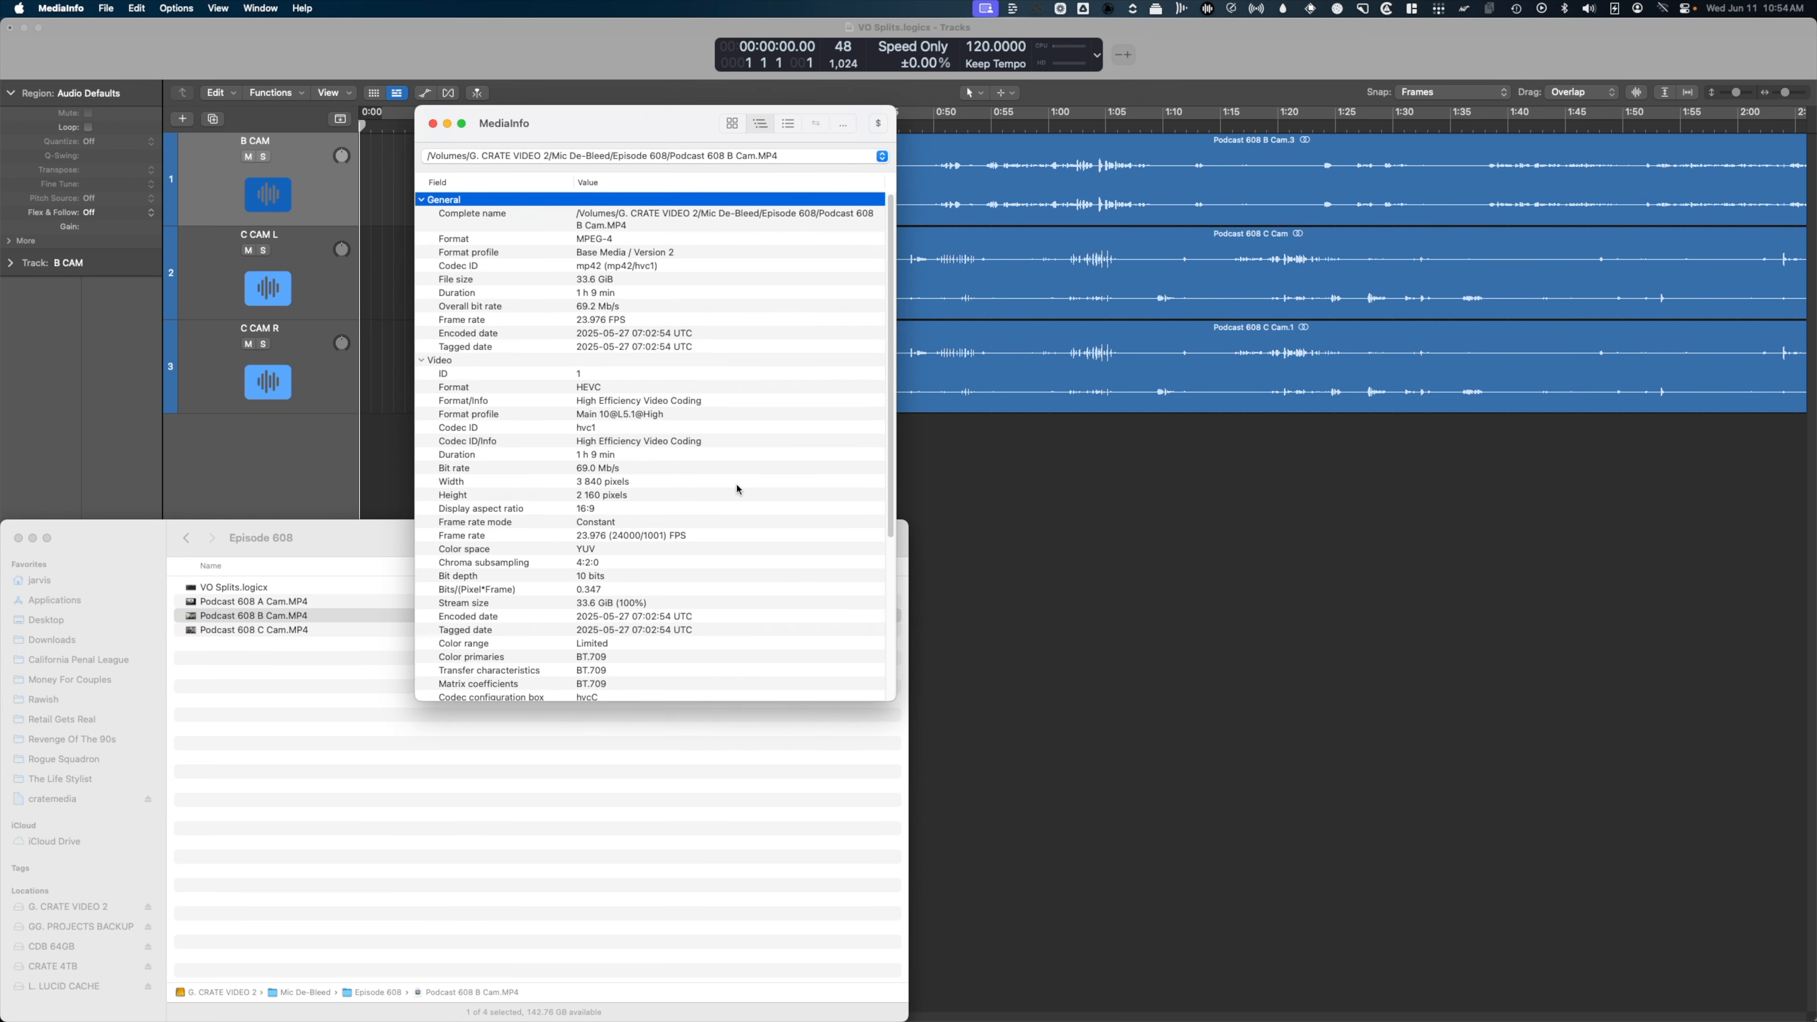
{"action": "scroll", "coordinate": [737, 490], "scroll_direction": "down", "scroll_amount": 3}
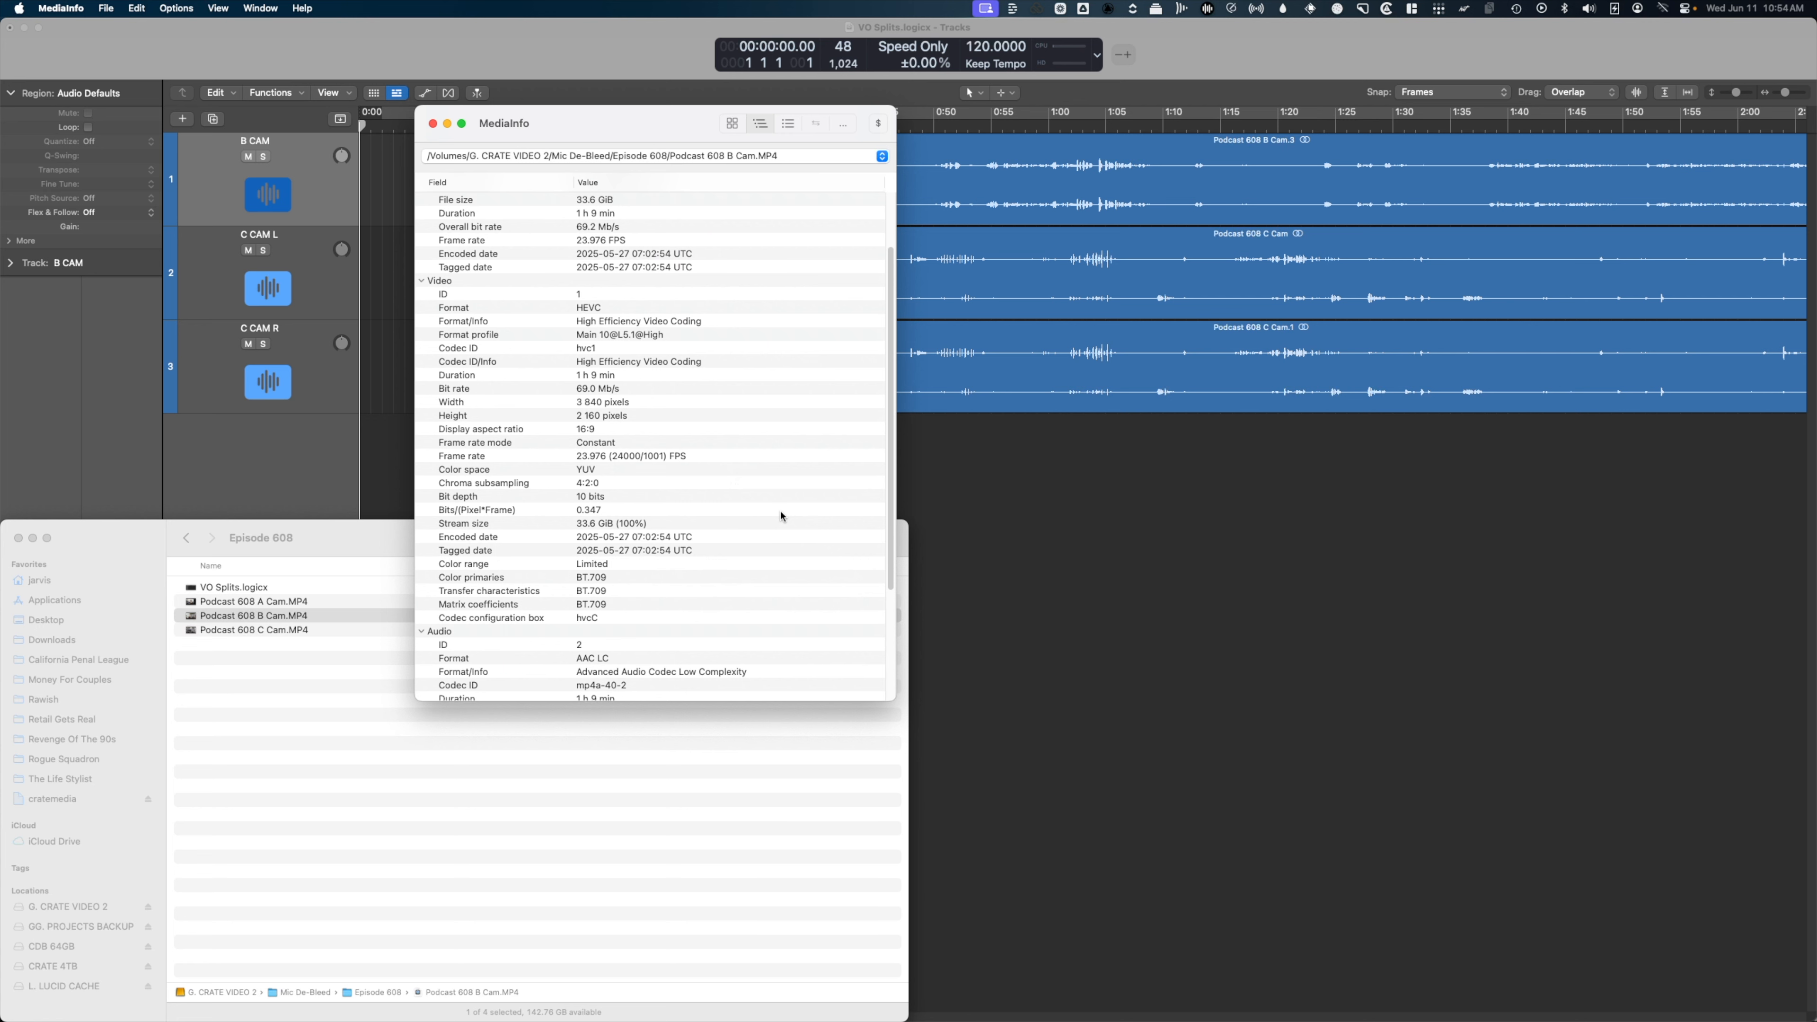
{"action": "left_click", "coordinate": [663, 456]}
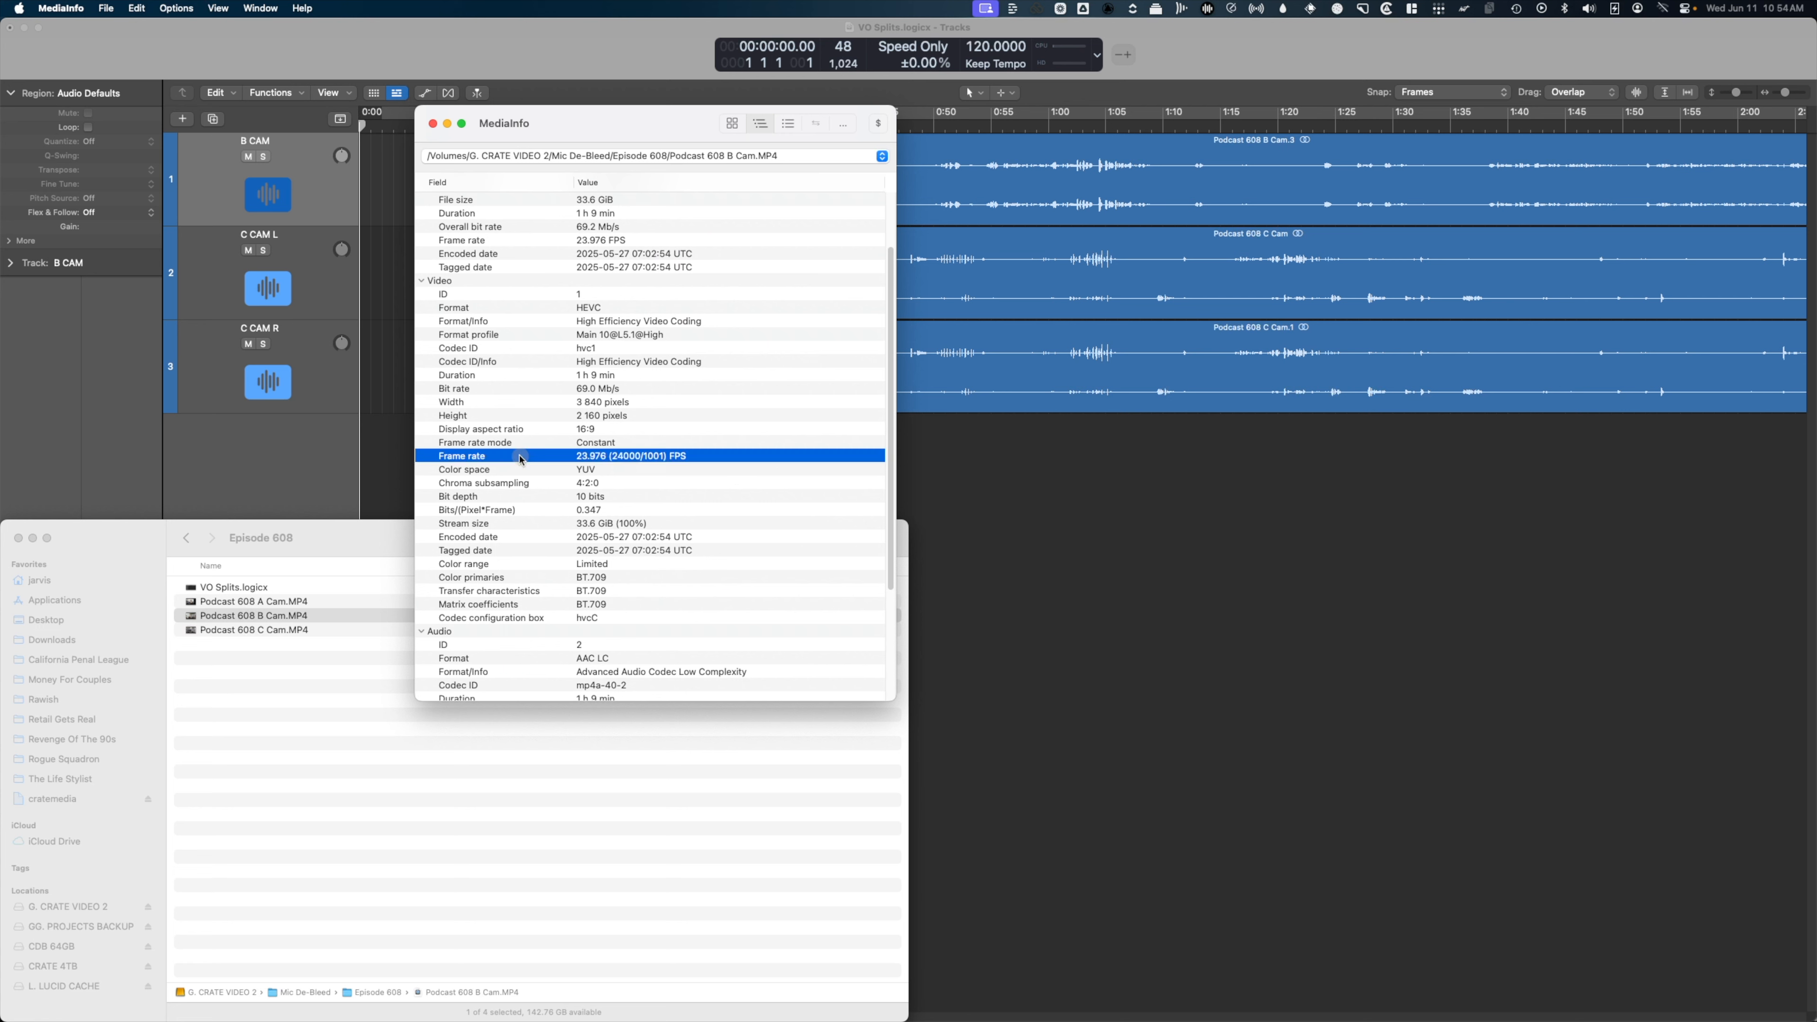
{"action": "left_click", "coordinate": [633, 444]}
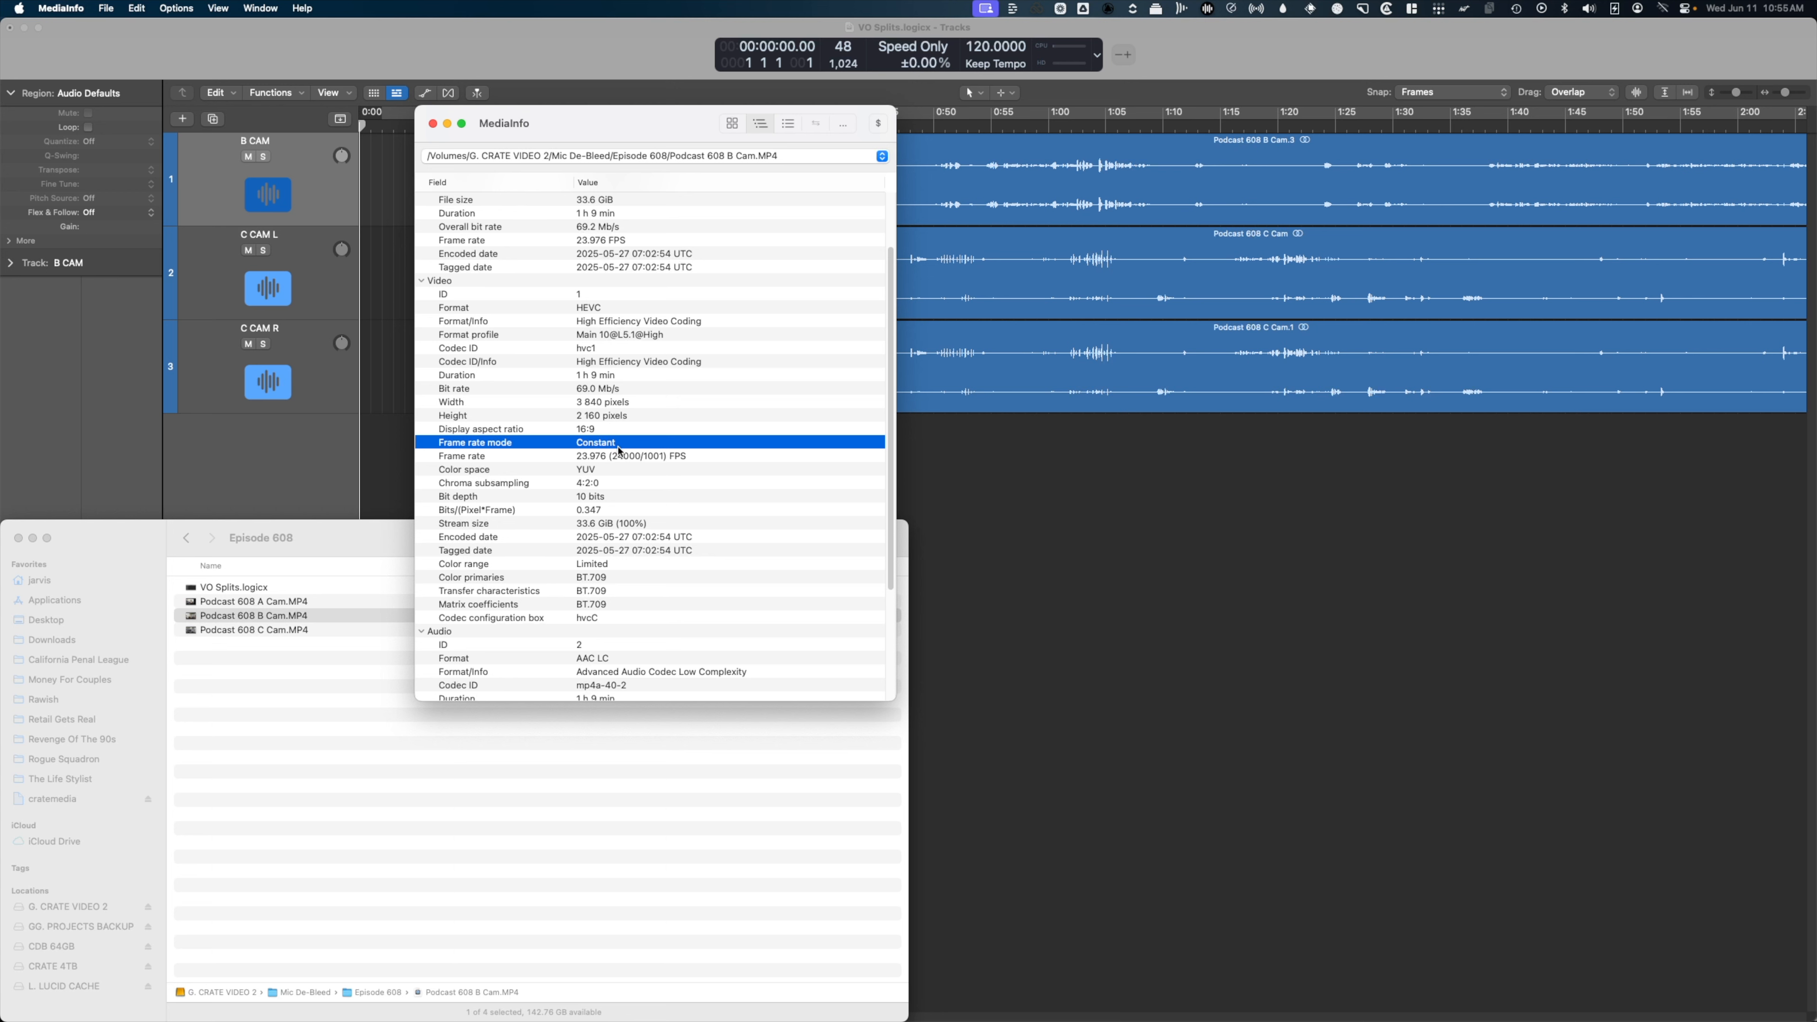
{"action": "left_click", "coordinate": [603, 459]}
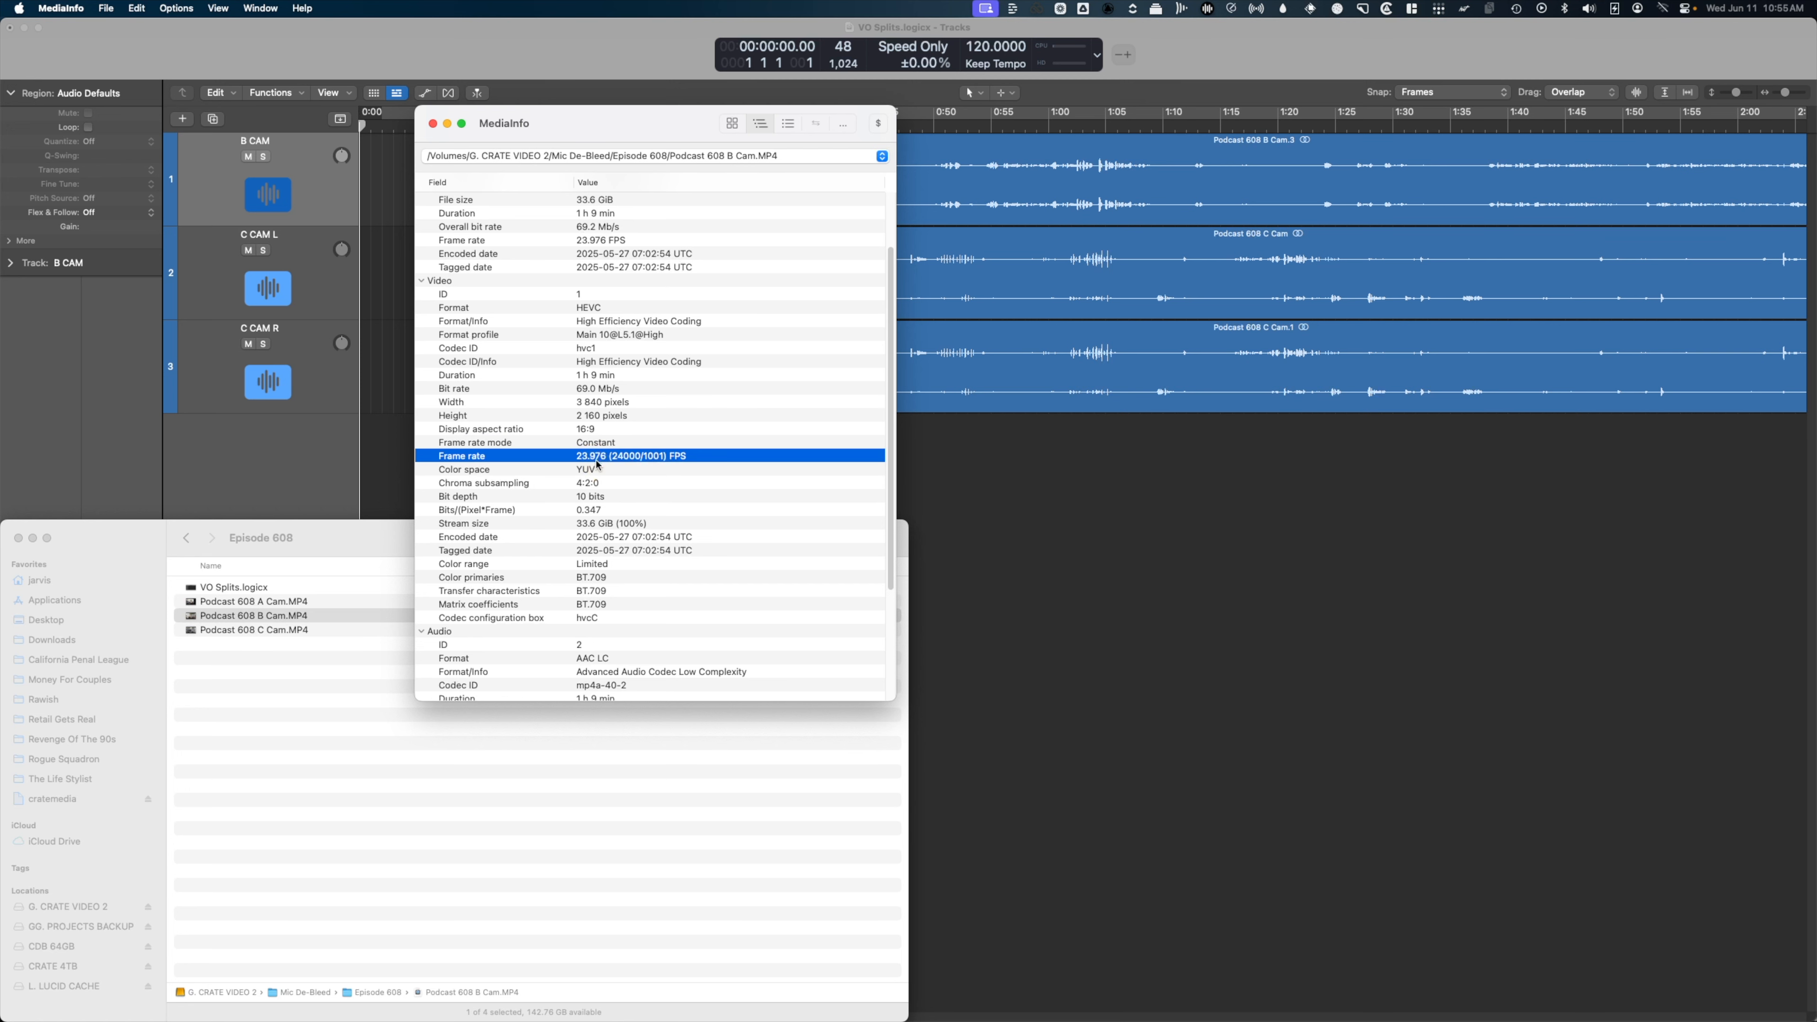
{"action": "left_click", "coordinate": [533, 442]}
{"action": "scroll", "coordinate": [538, 452], "scroll_direction": "up", "scroll_amount": 2}
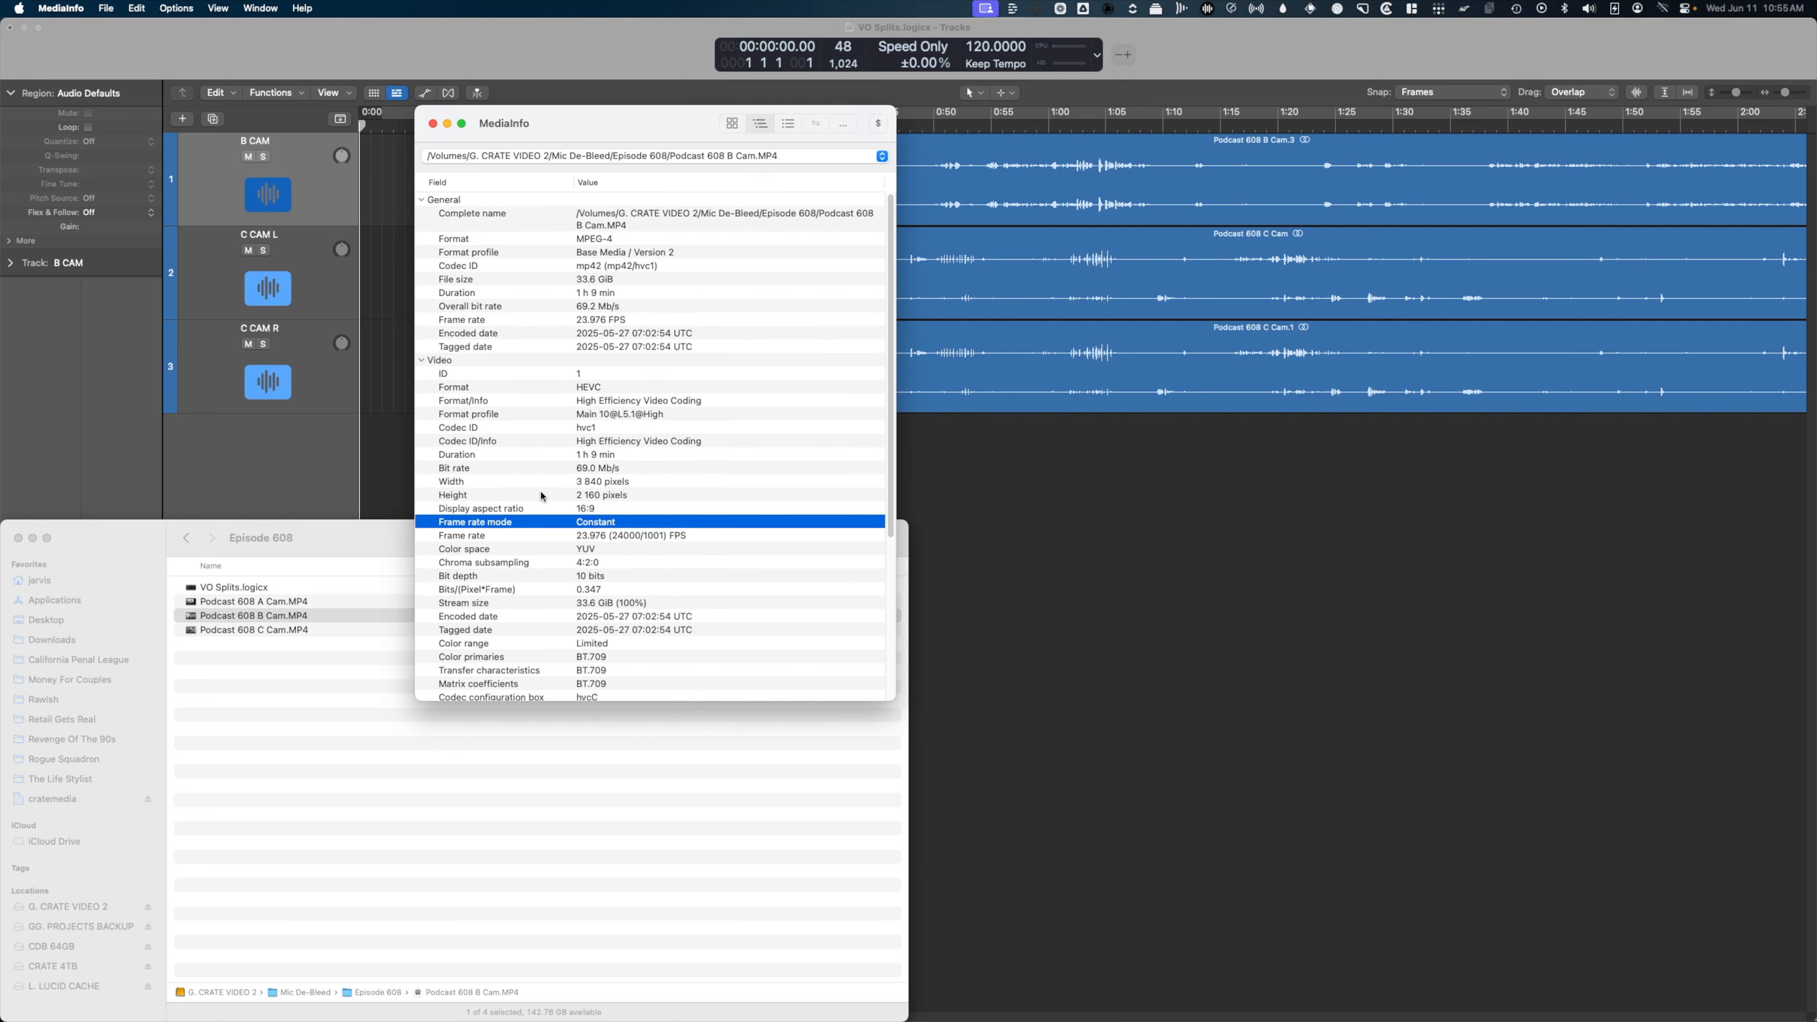
{"action": "scroll", "coordinate": [715, 494], "scroll_direction": "down", "scroll_amount": 5}
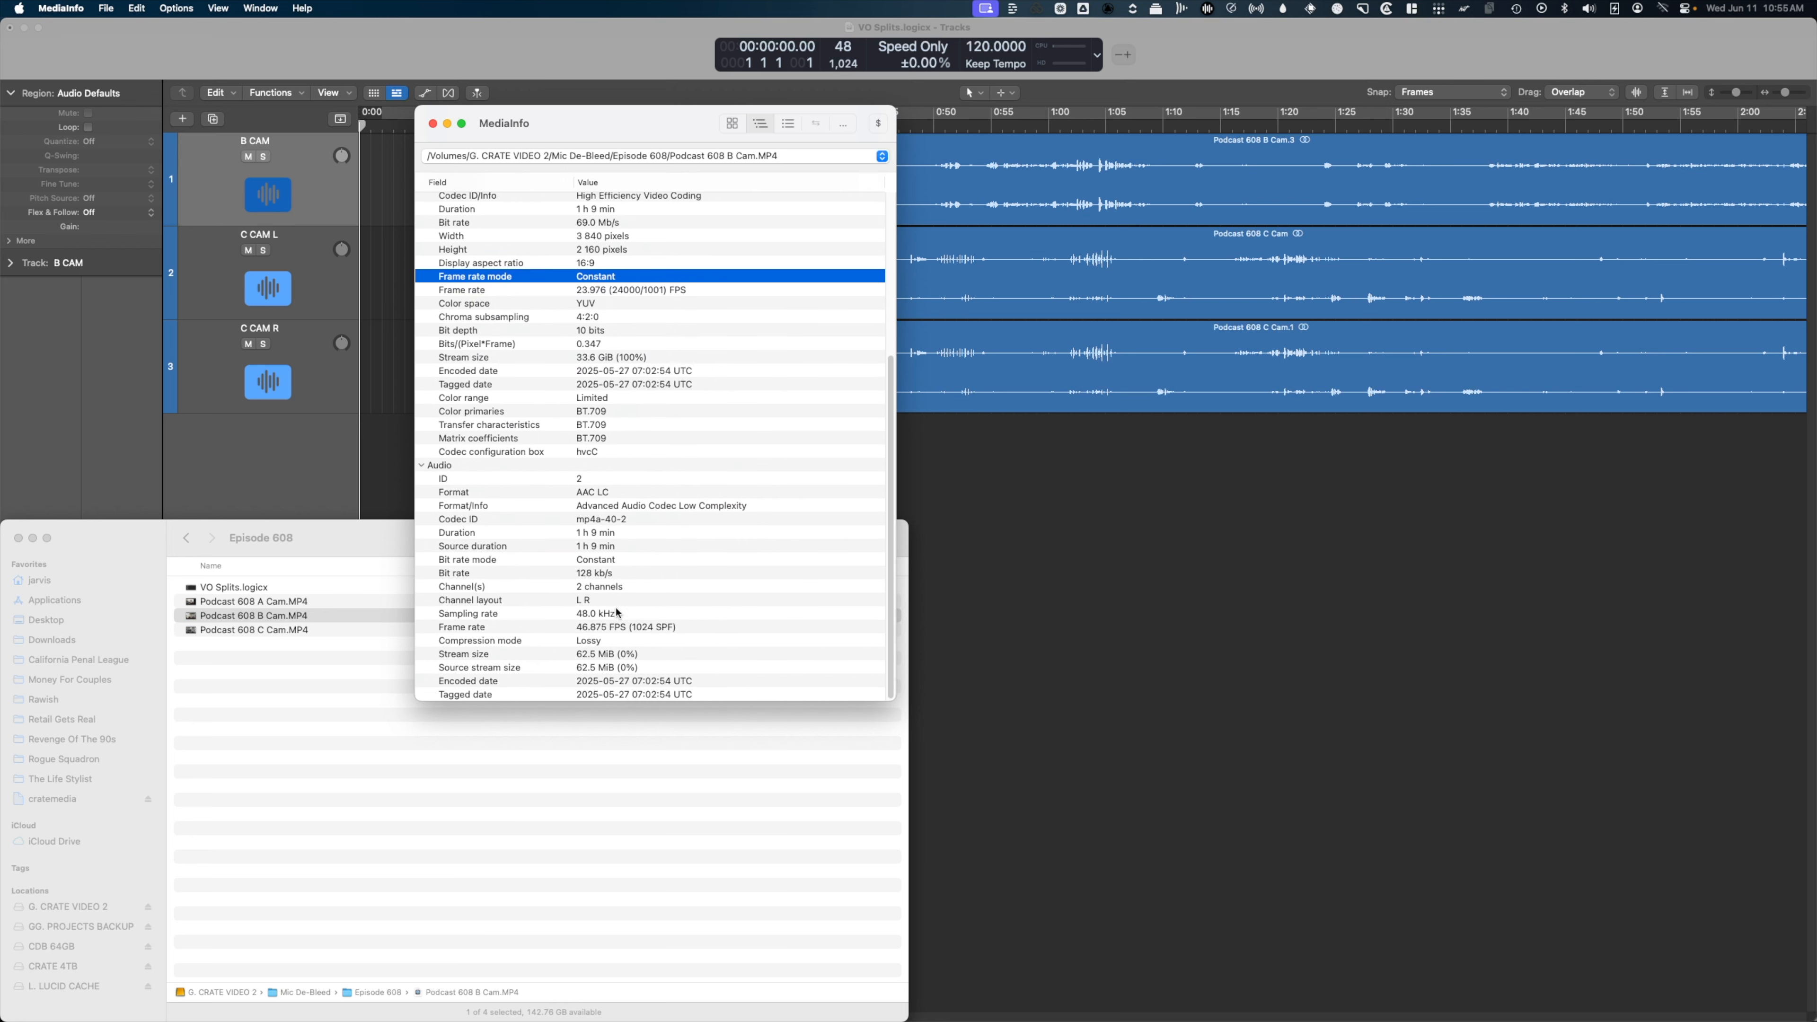
{"action": "left_click", "coordinate": [531, 613]}
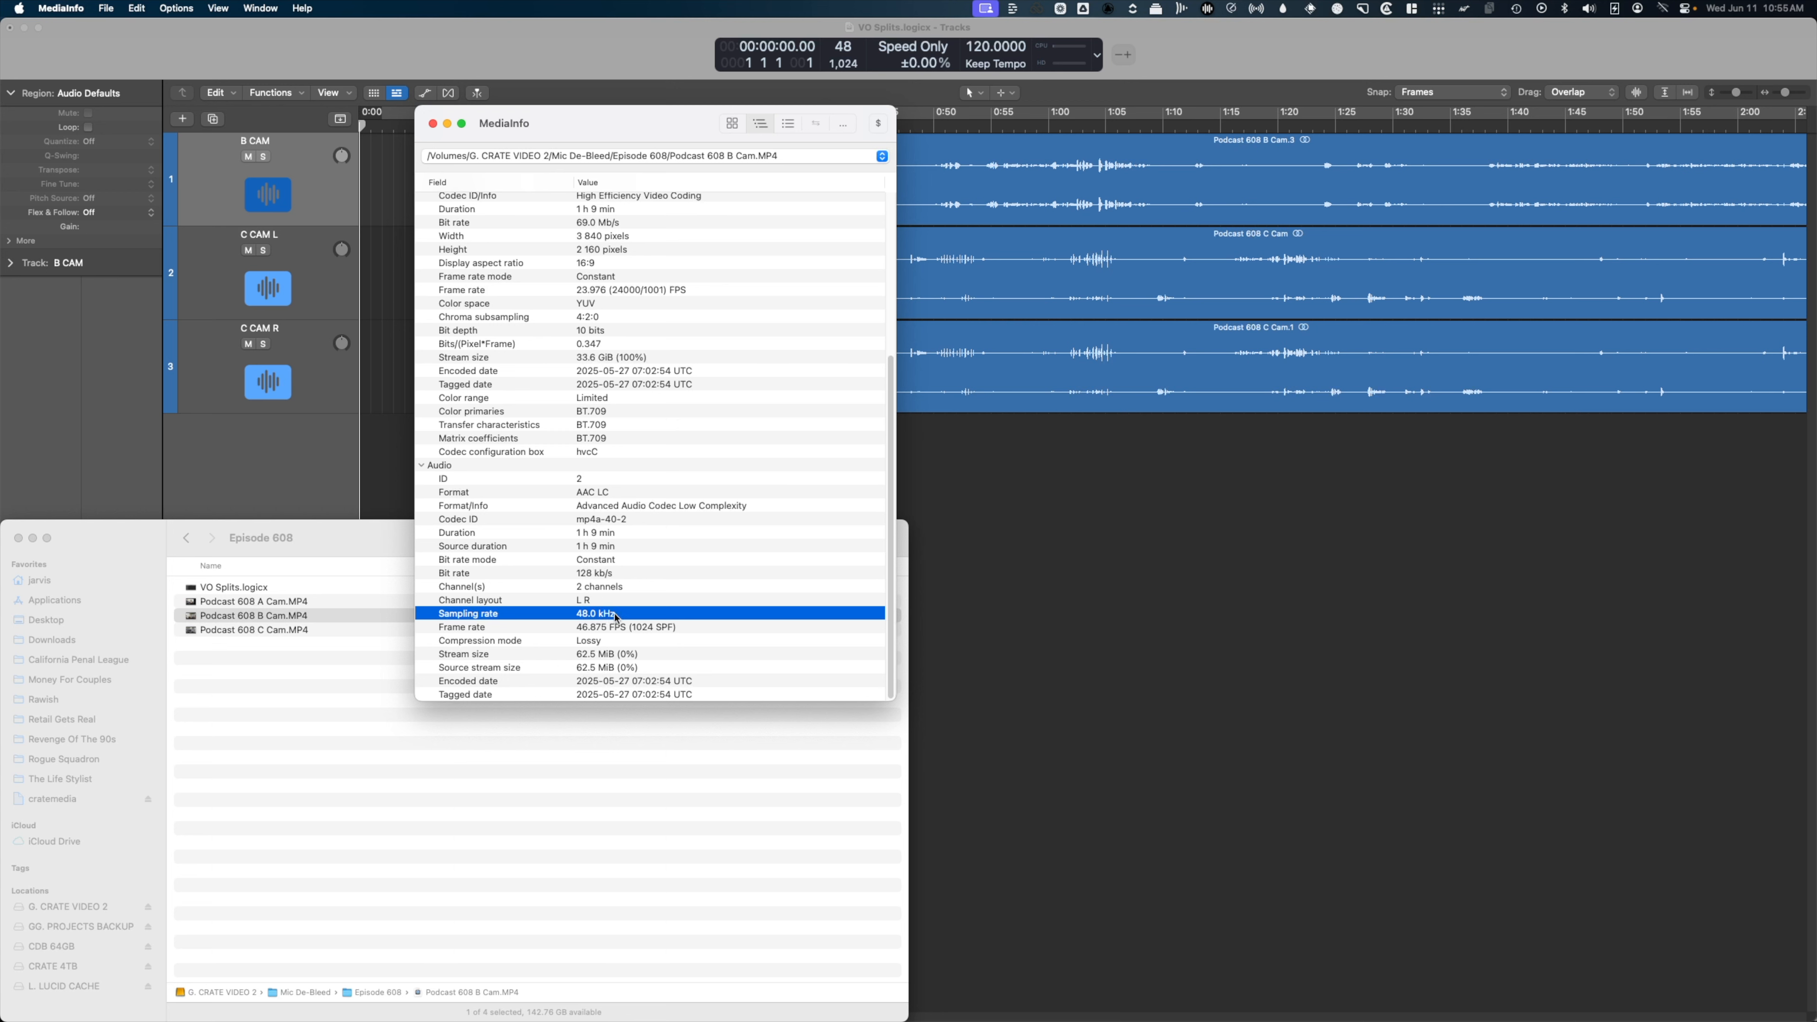
{"action": "left_click", "coordinate": [431, 124]}
Return to the Logic project and set its synchronization frame rate to 23.976 fps.
{"action": "left_click", "coordinate": [377, 722]}
{"action": "left_click", "coordinate": [538, 444]}
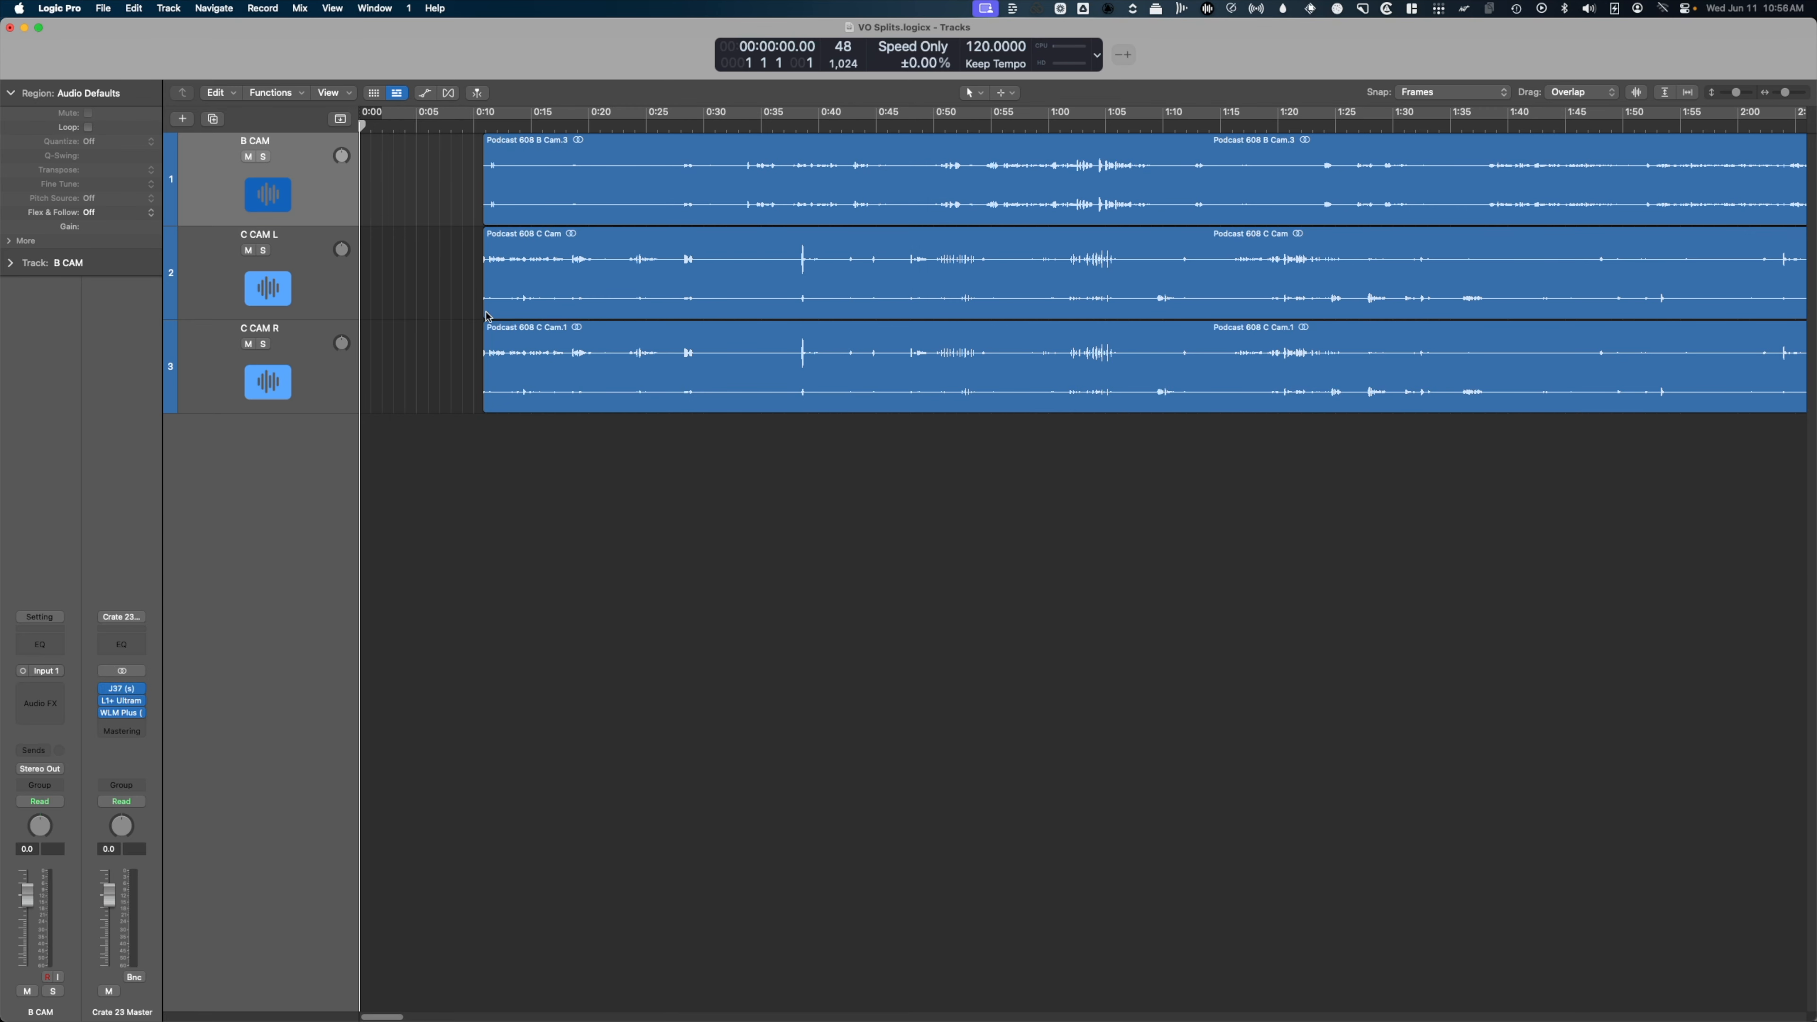
{"action": "left_click", "coordinate": [434, 125]}
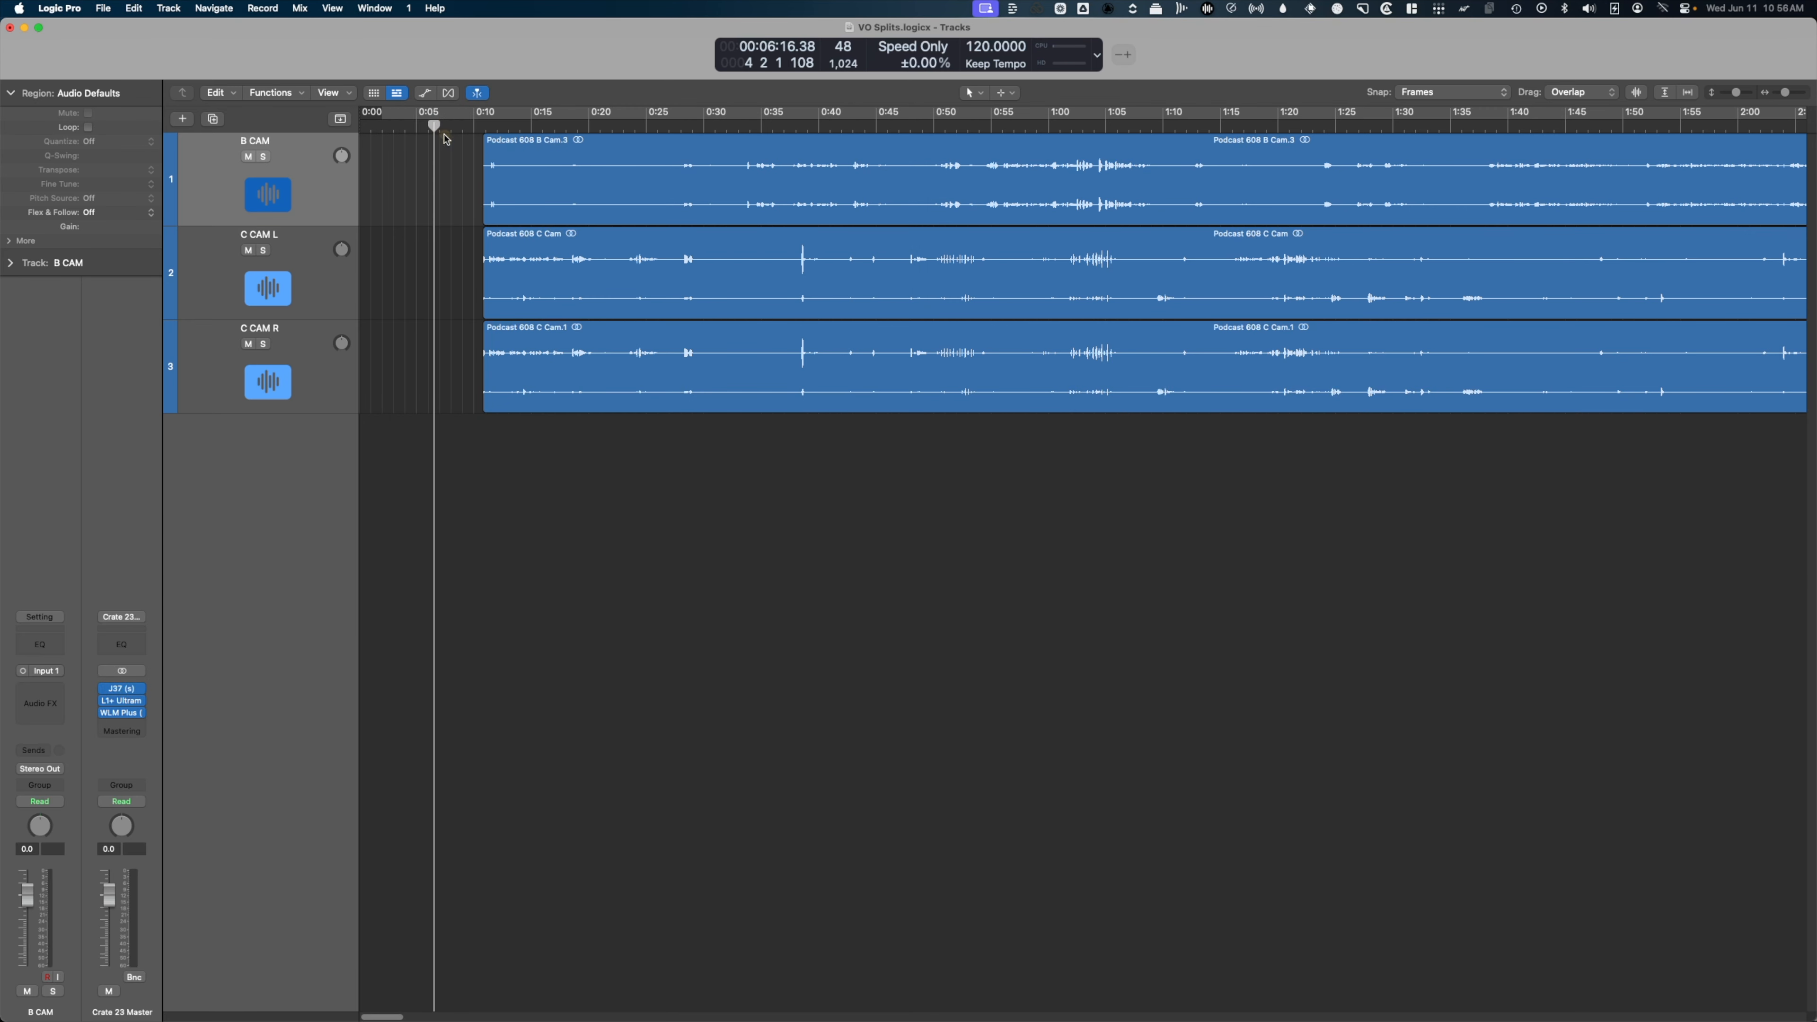
{"action": "left_click", "coordinate": [104, 9]}
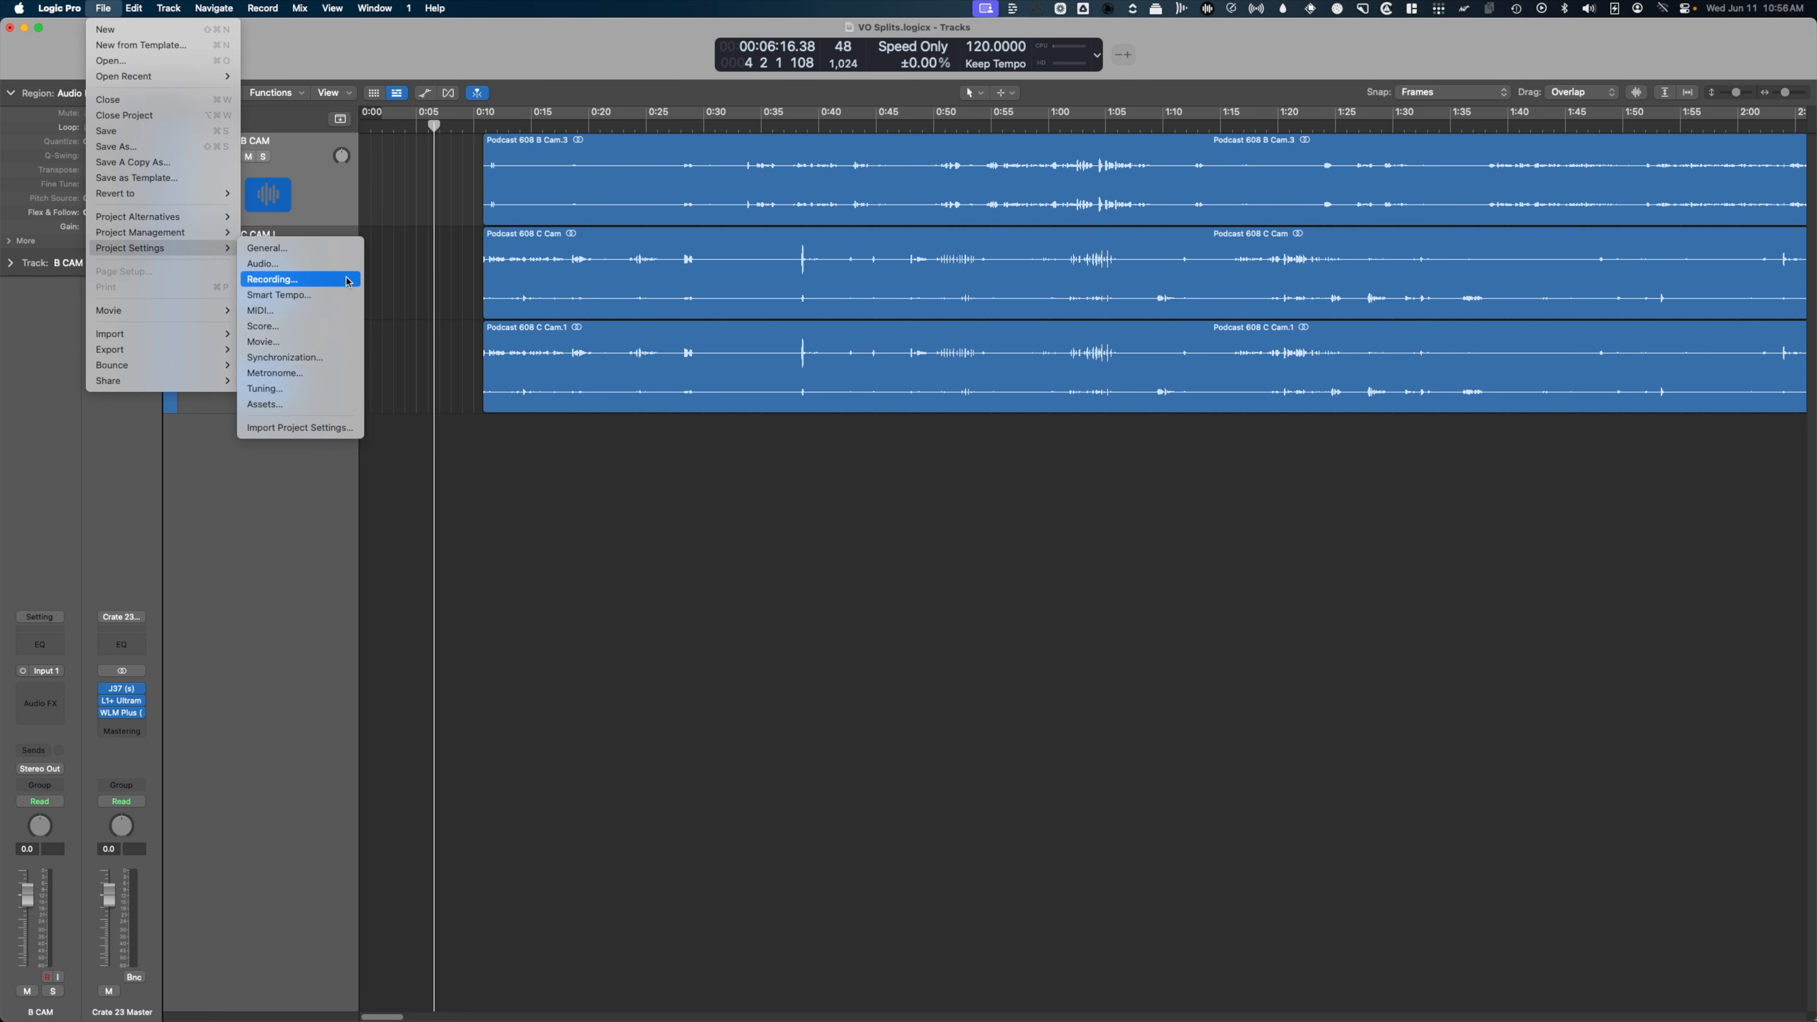
{"action": "left_click", "coordinate": [301, 364]}
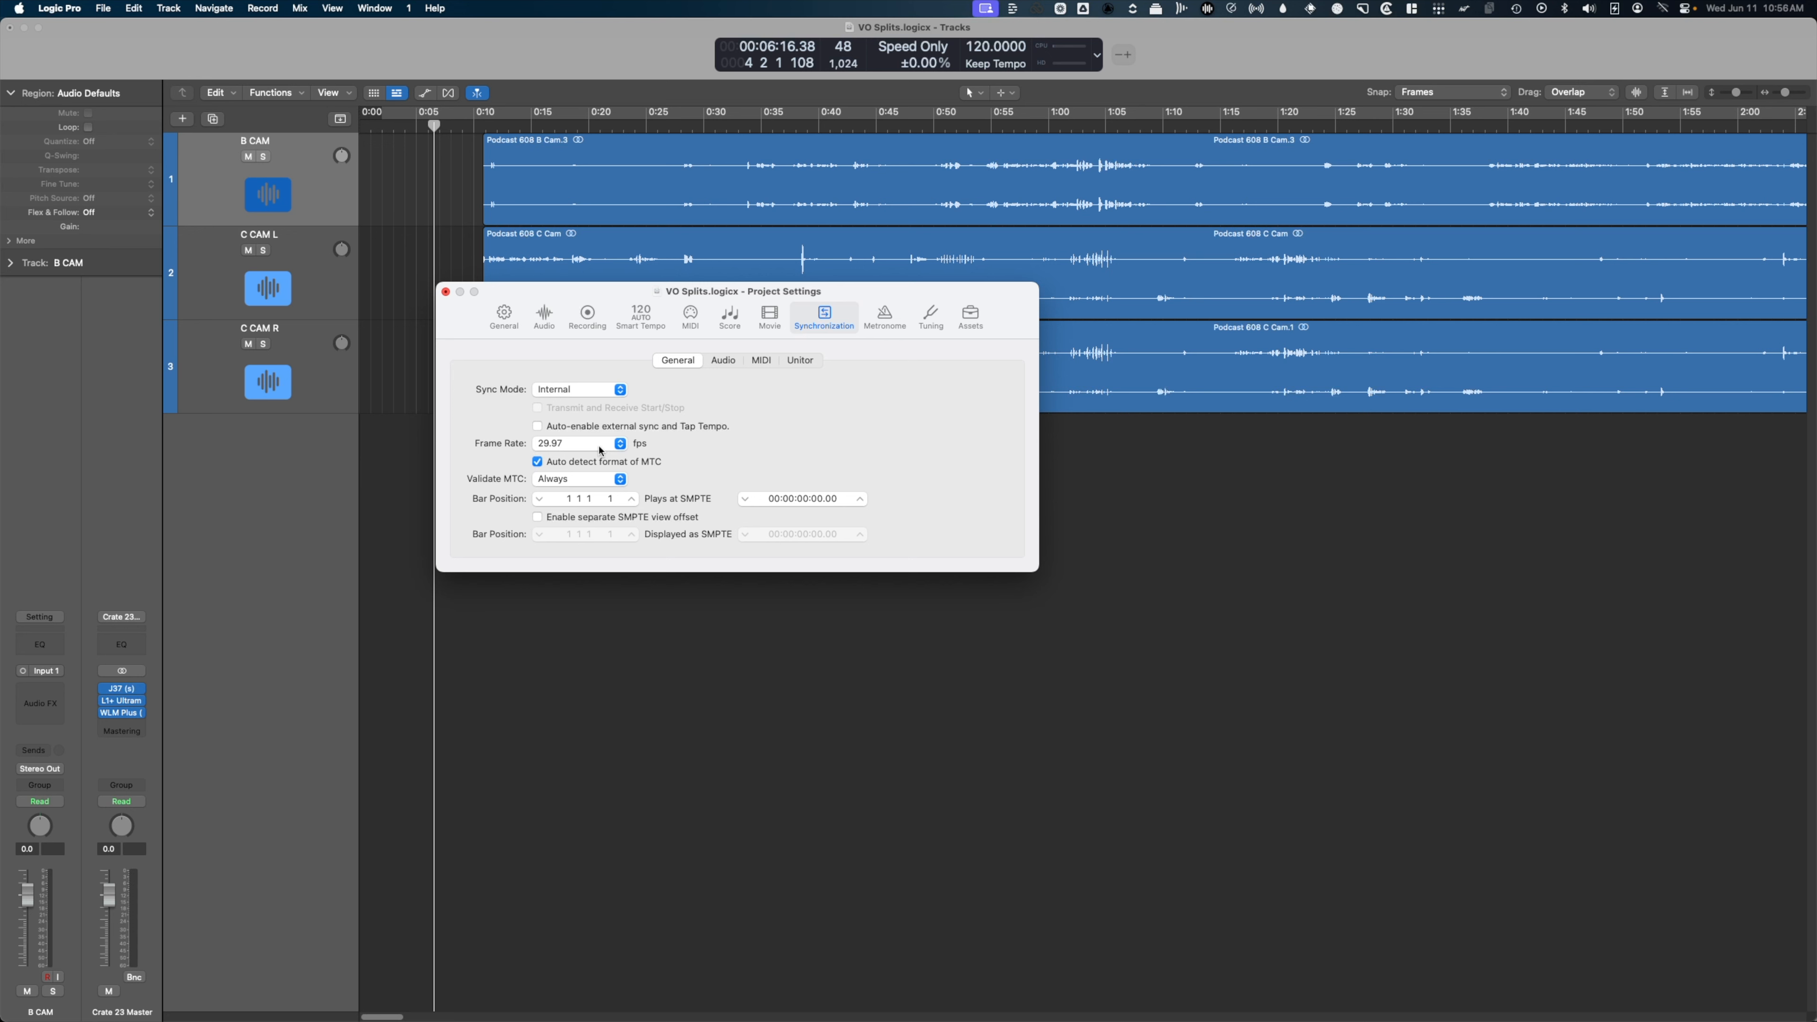
{"action": "left_click", "coordinate": [574, 445]}
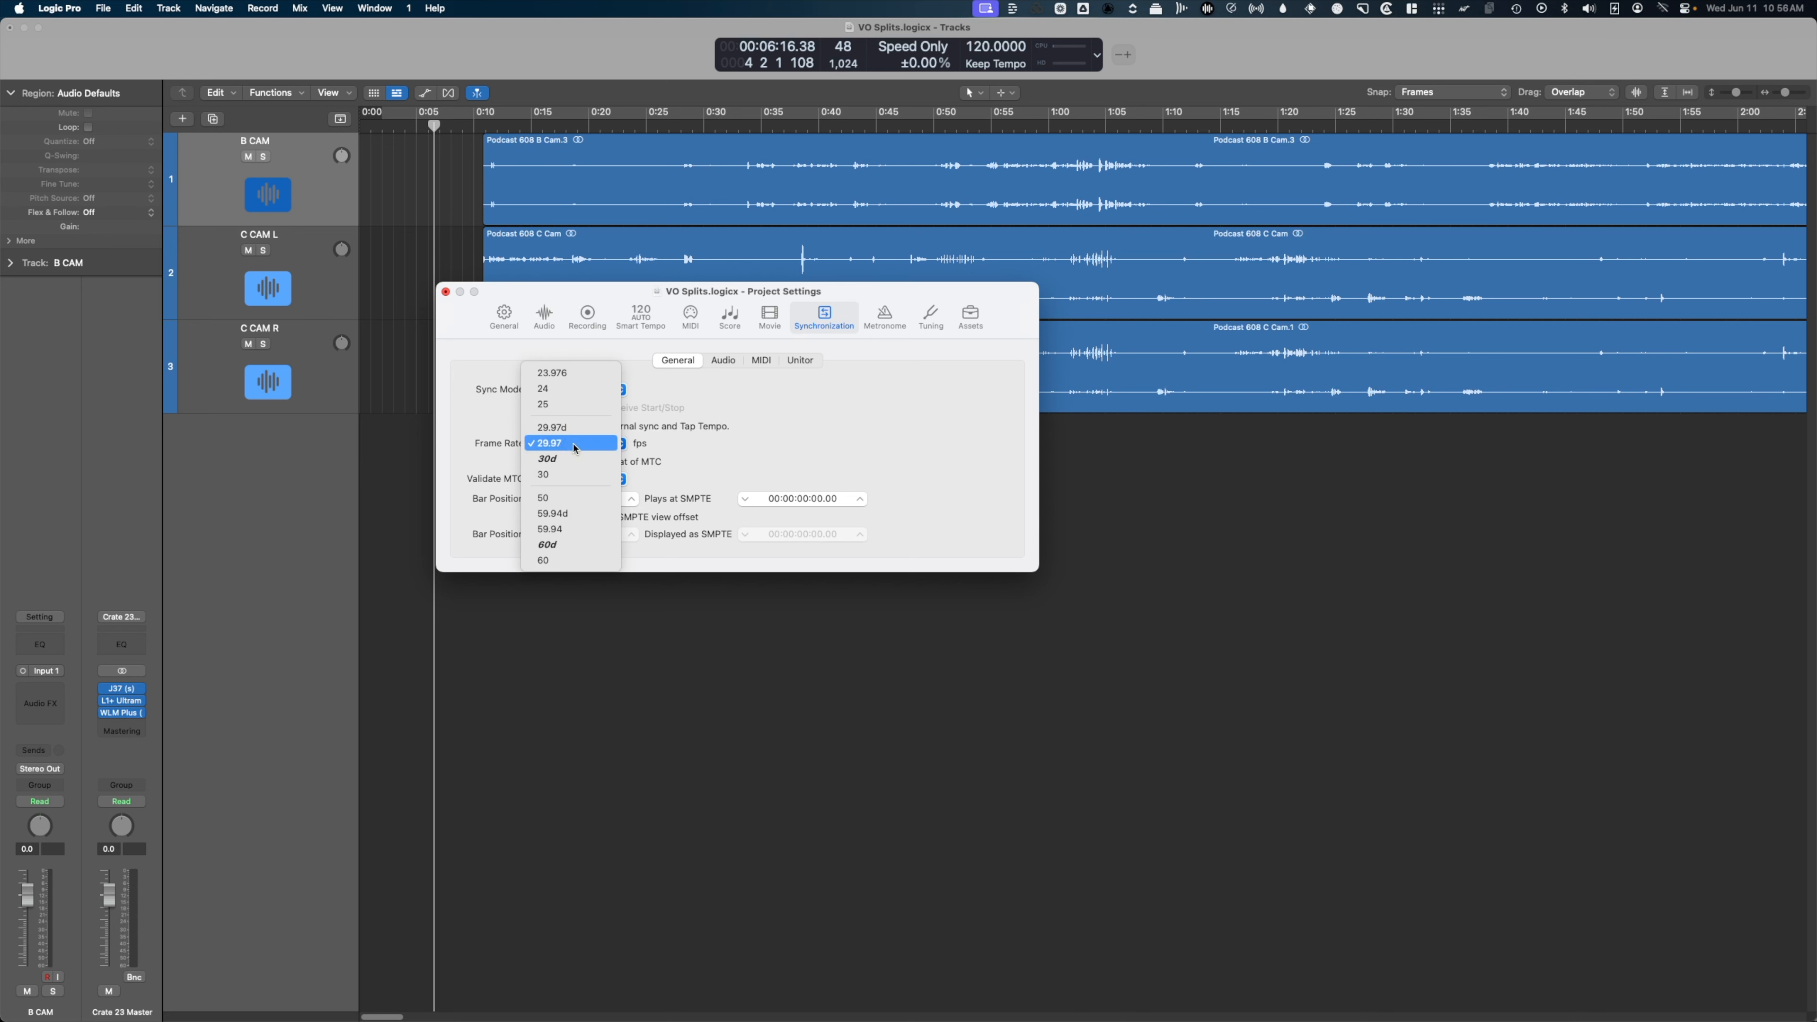
{"action": "left_click", "coordinate": [578, 372]}
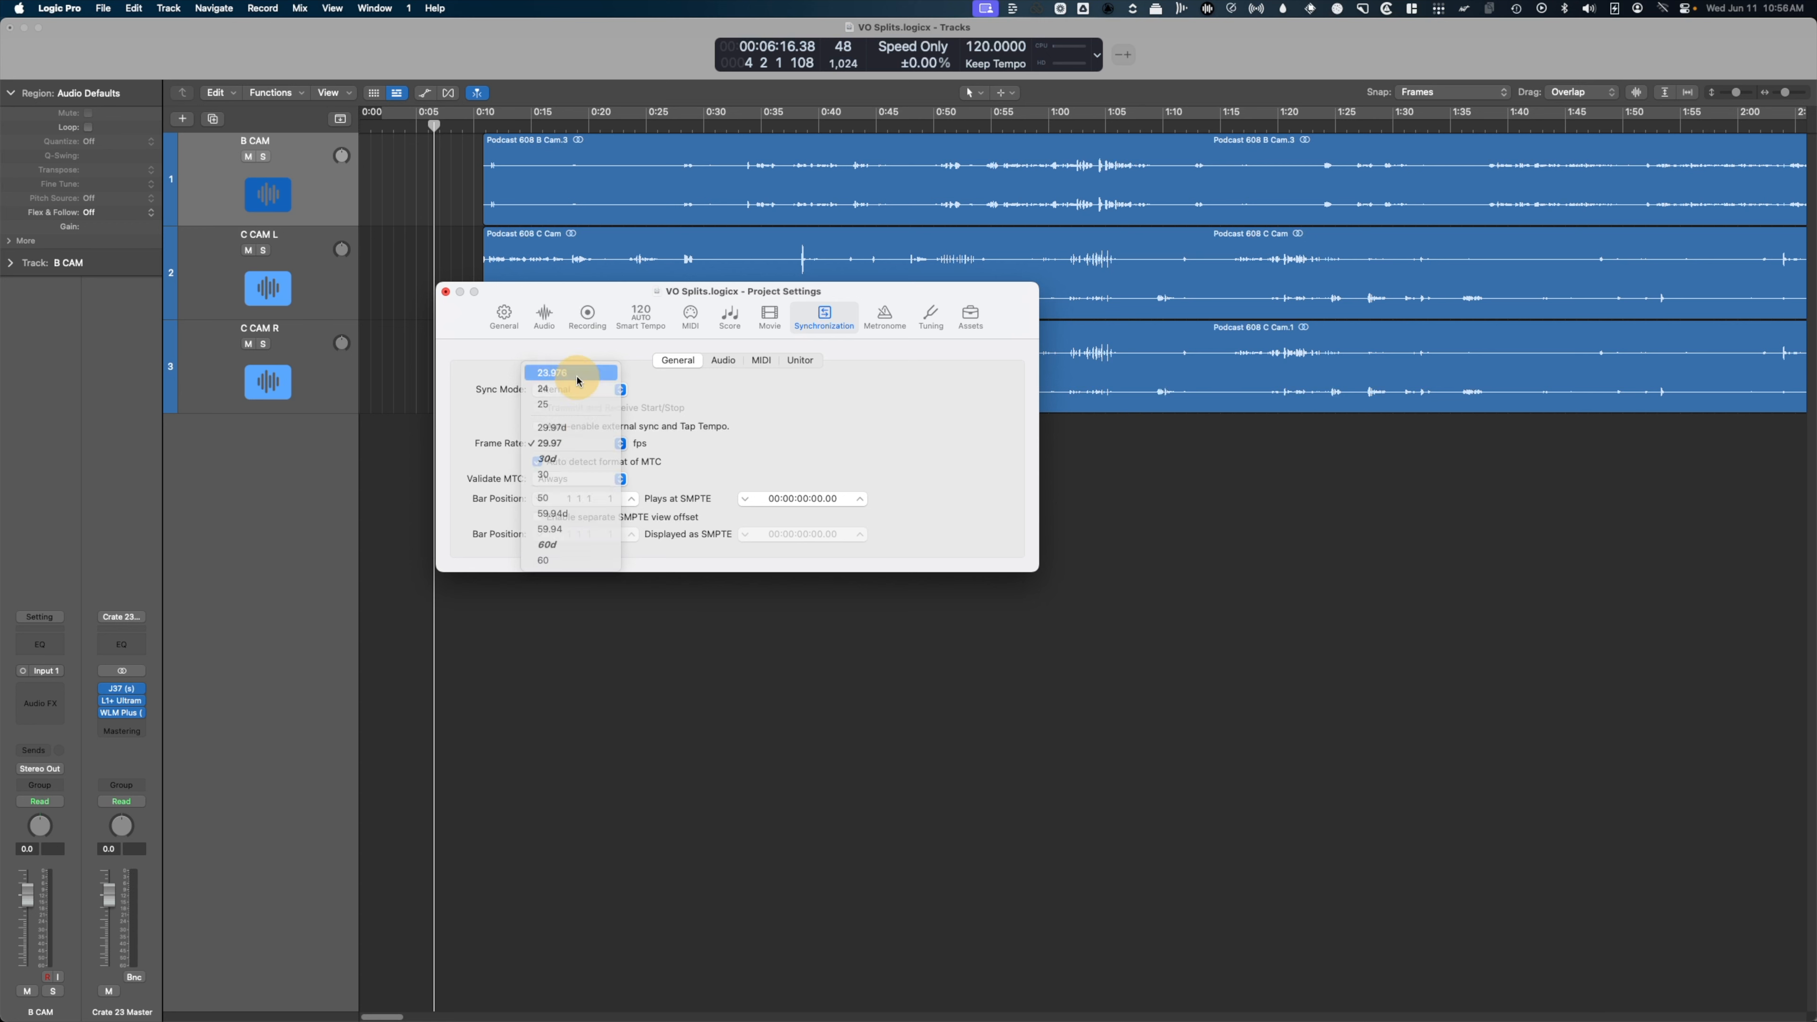
{"action": "left_click", "coordinate": [446, 292]}
{"action": "left_click", "coordinate": [469, 244]}
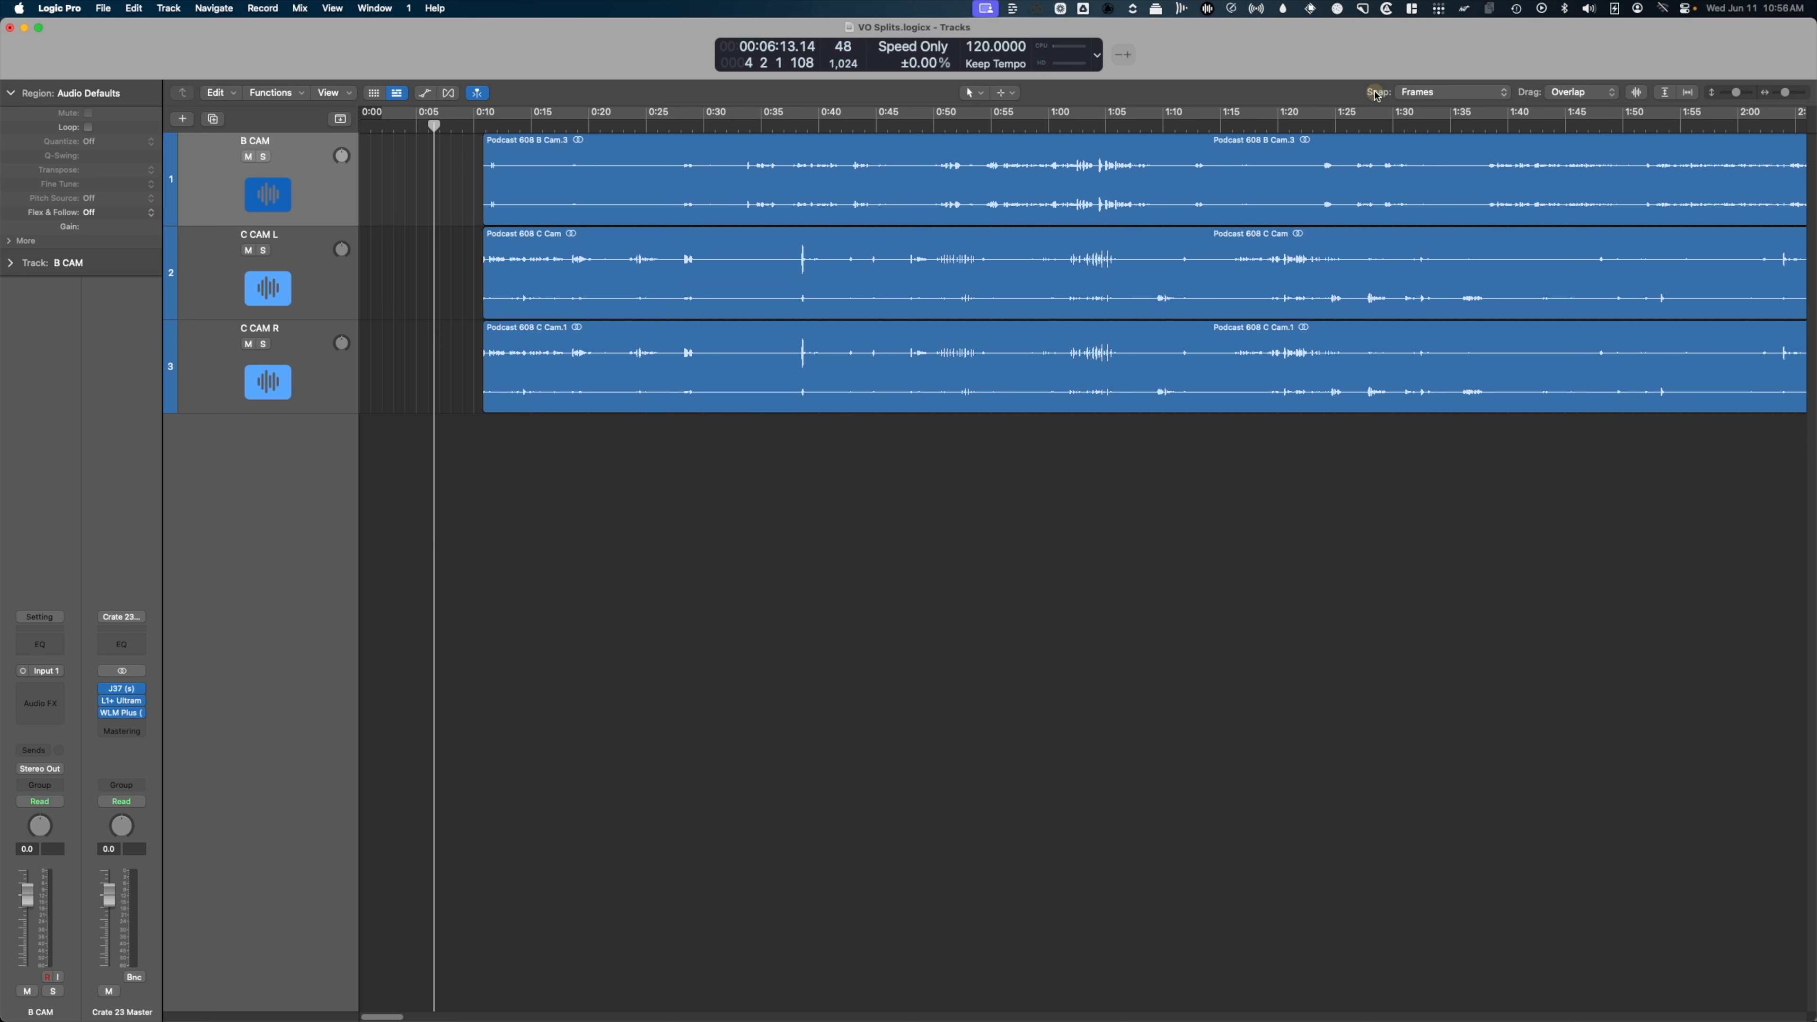
Place the playhead at the start of the camera regions.
{"action": "left_click", "coordinate": [1402, 93]}
{"action": "scroll", "coordinate": [1490, 106], "scroll_direction": "up", "scroll_amount": 1}
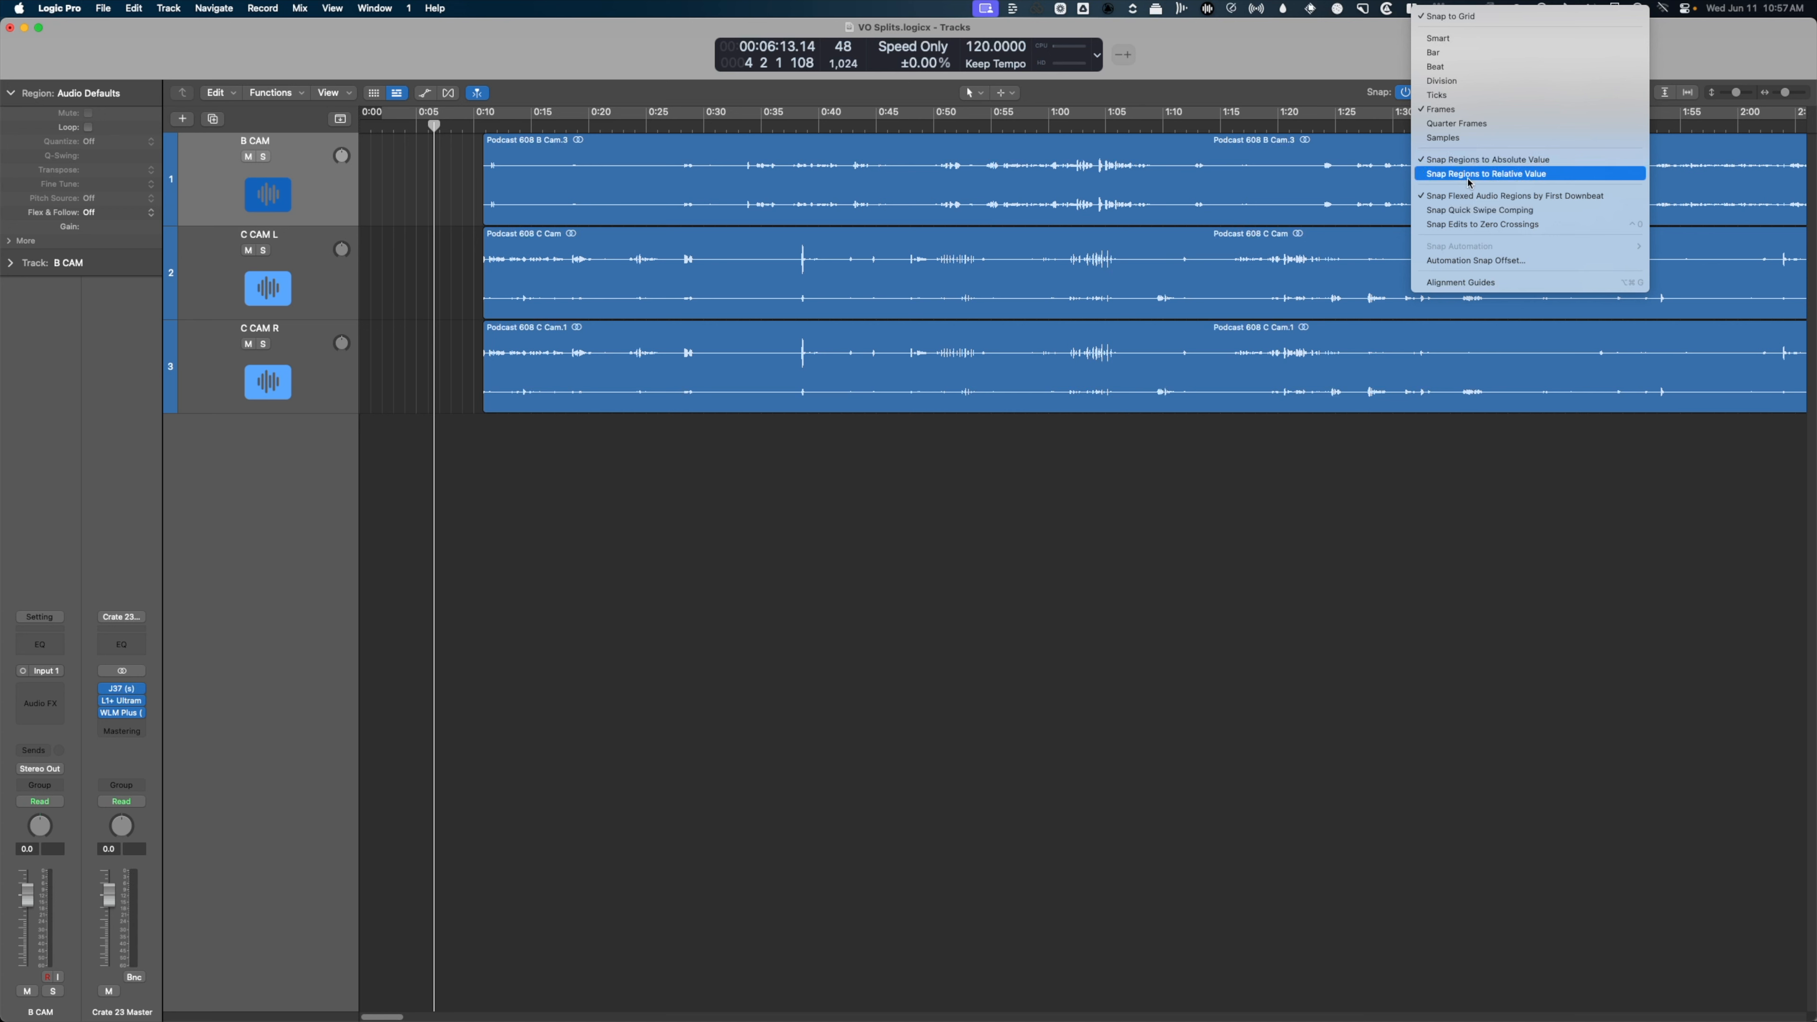
{"action": "left_click", "coordinate": [481, 129]}
{"action": "left_click", "coordinate": [482, 129]}
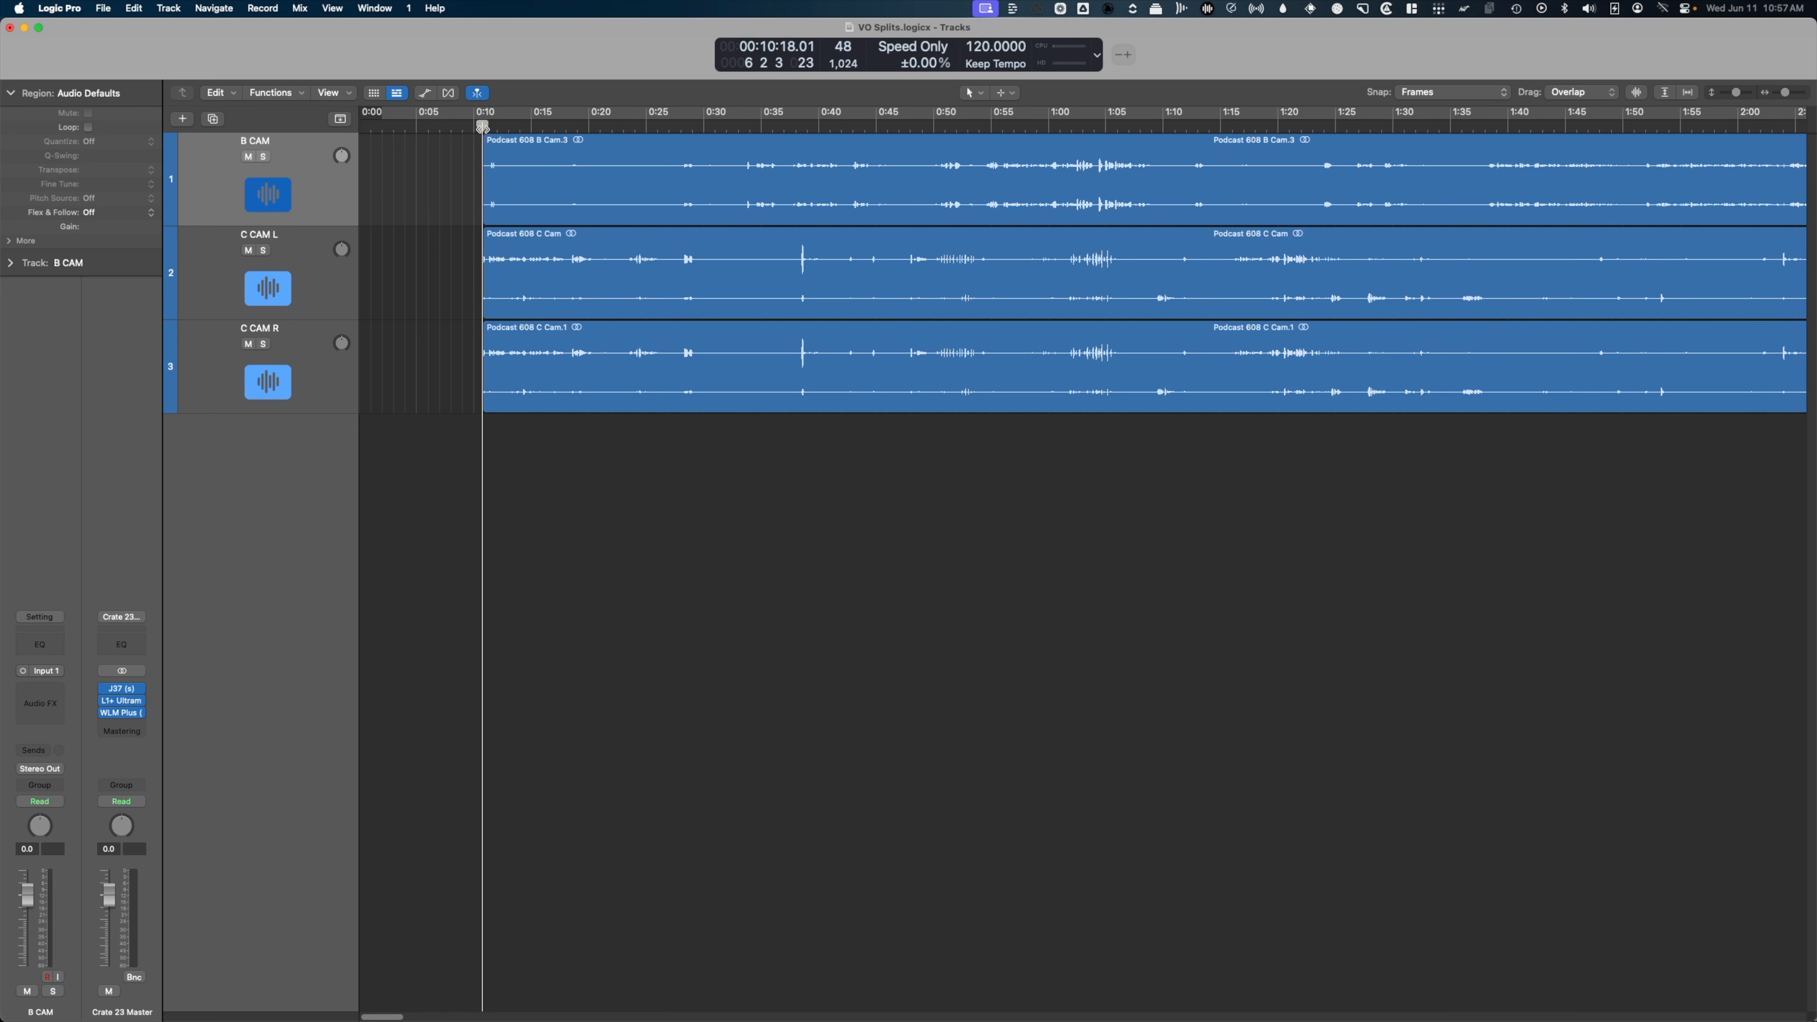